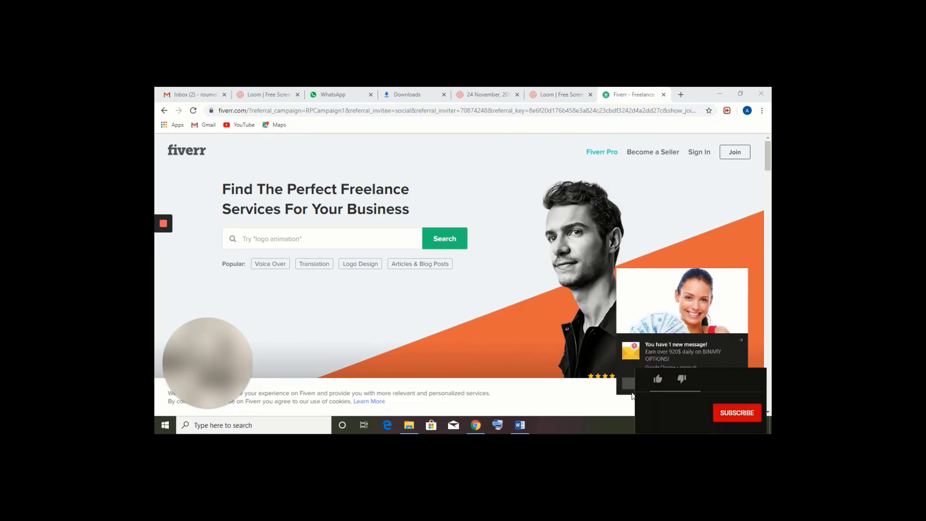
Join Fiverr with a Google account and create the new signed-in account.
left_click(732, 152)
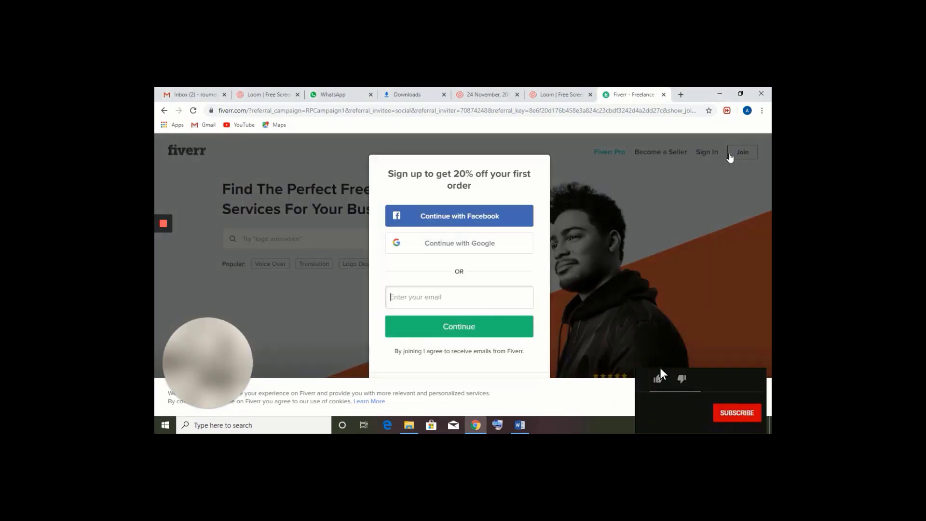
left_click(483, 241)
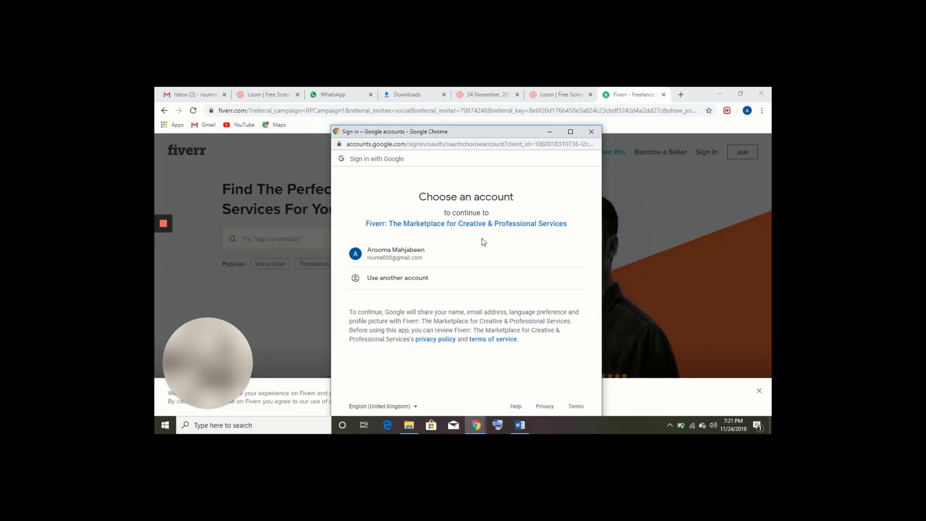
mouse_move(163, 259)
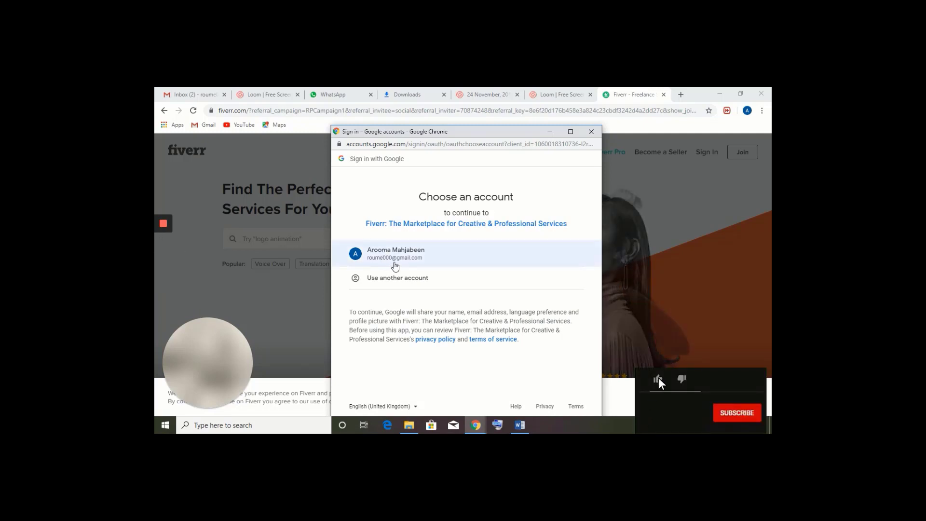
left_click(394, 263)
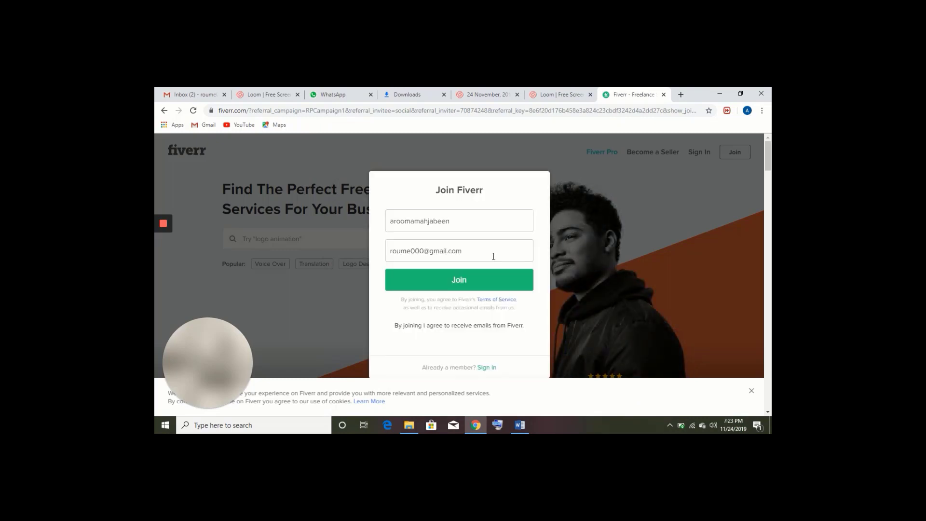
left_click(480, 280)
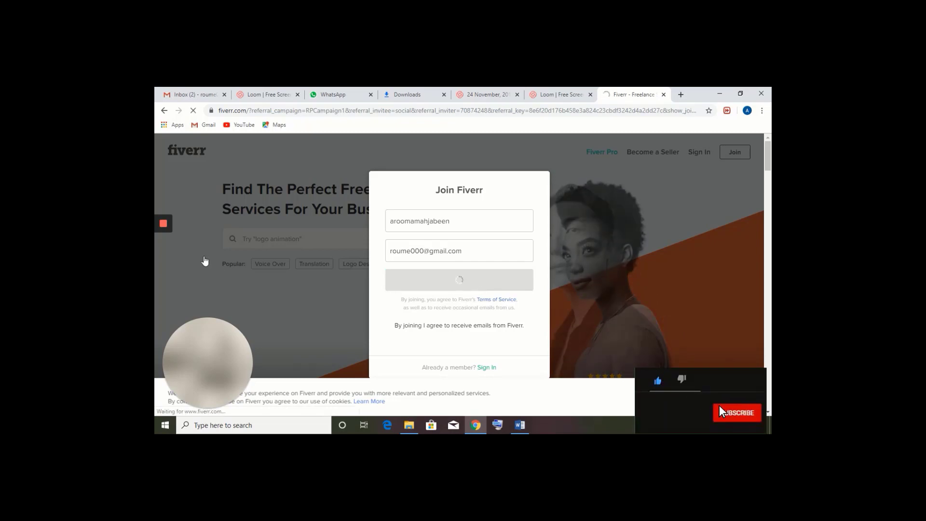
mouse_move(163, 243)
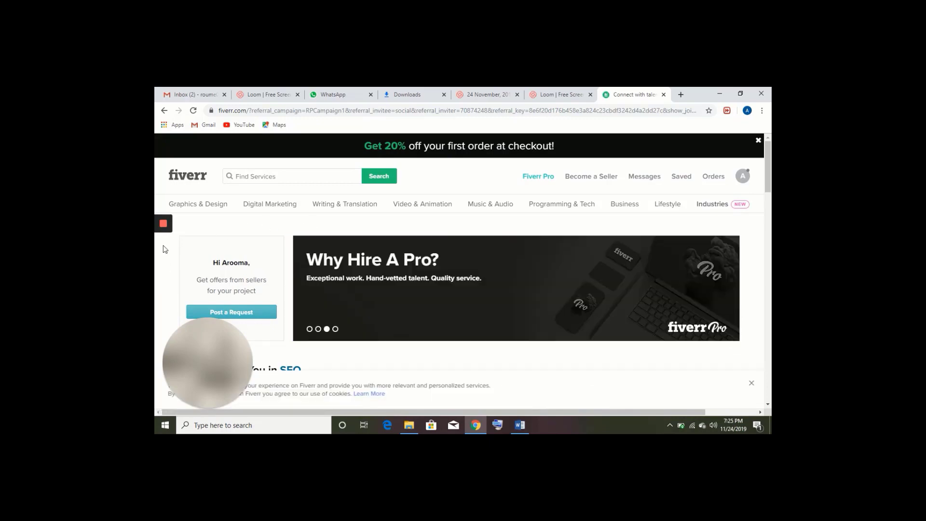
Go to the profile page from the account menu.
mouse_move(626, 208)
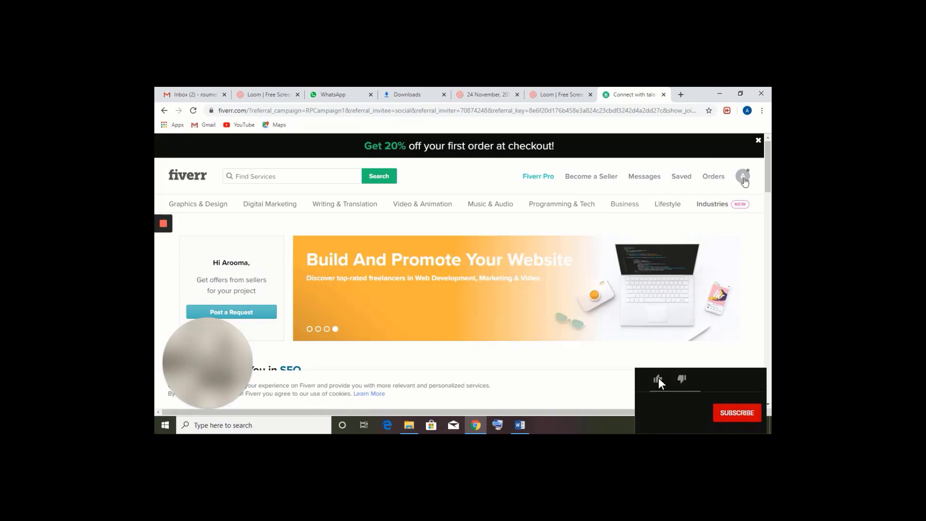
left_click(744, 181)
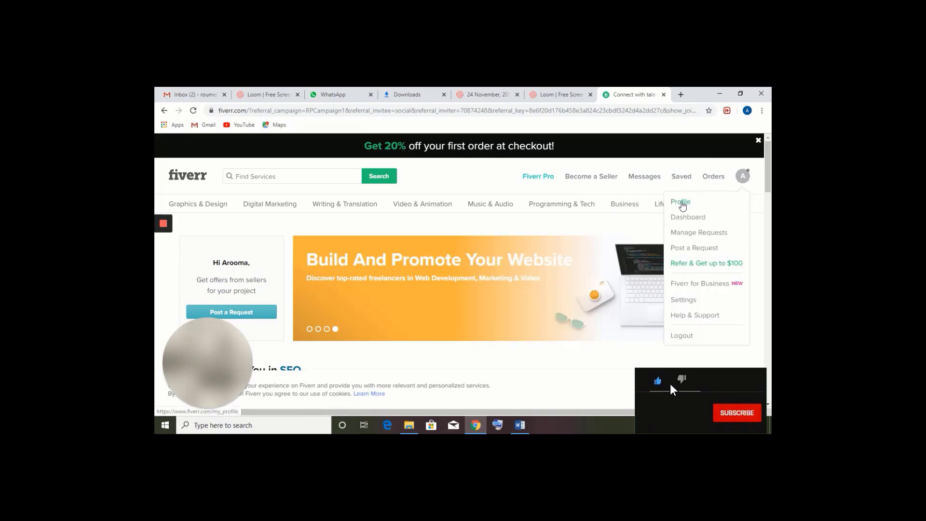
left_click(681, 203)
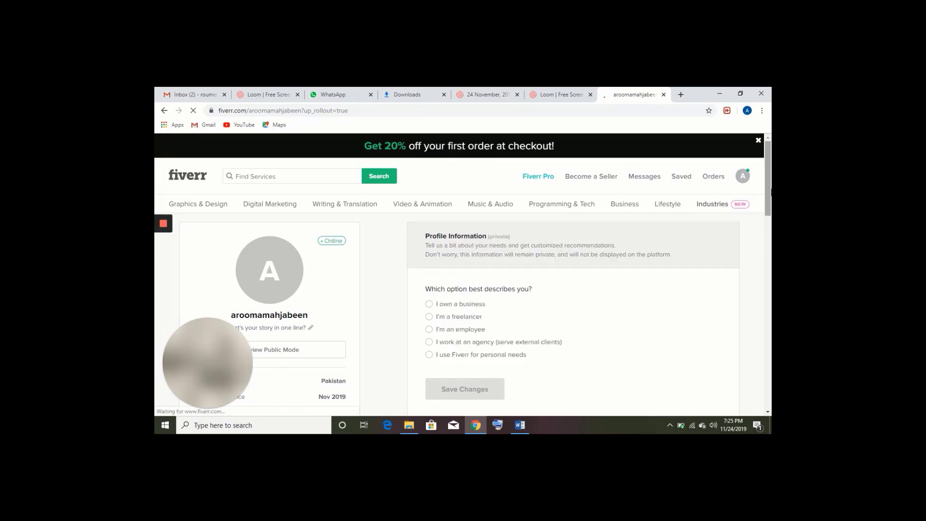
left_click_drag(771, 190, 770, 207)
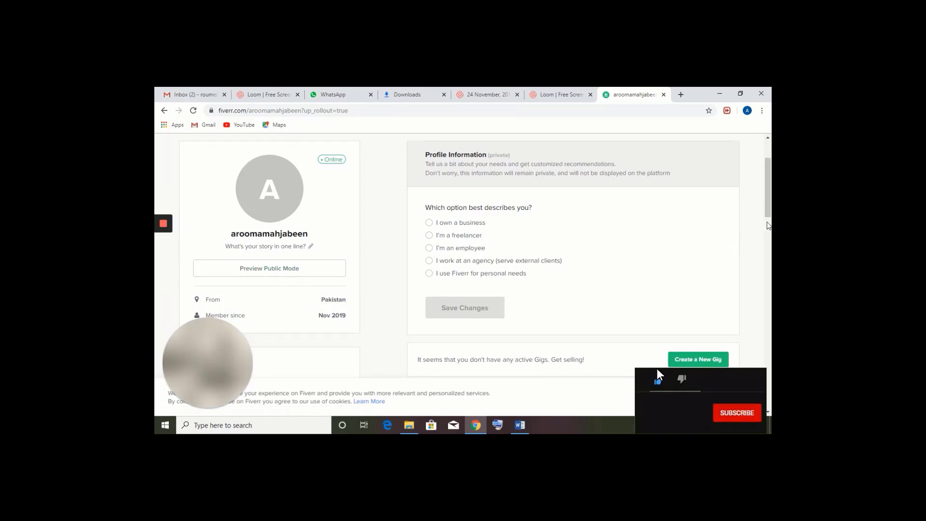
left_click_drag(769, 202, 763, 183)
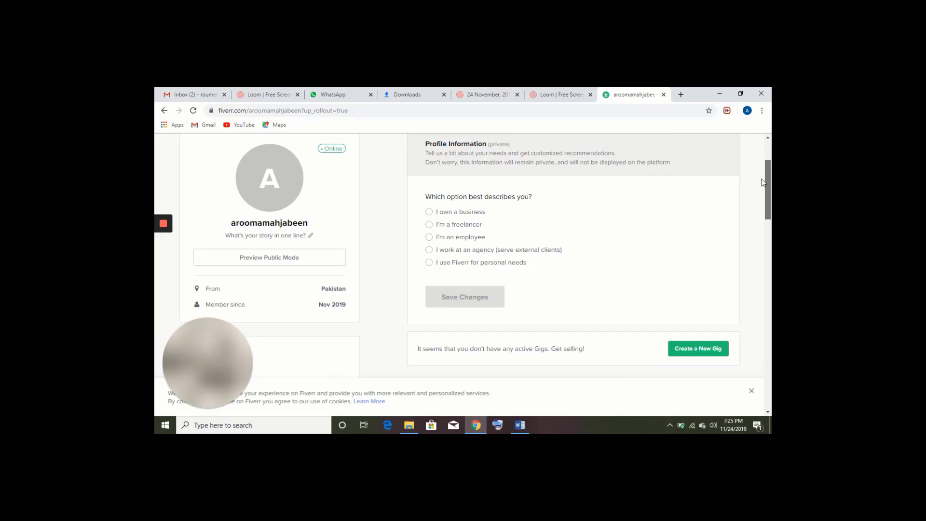
scroll(762, 182, "up", 1)
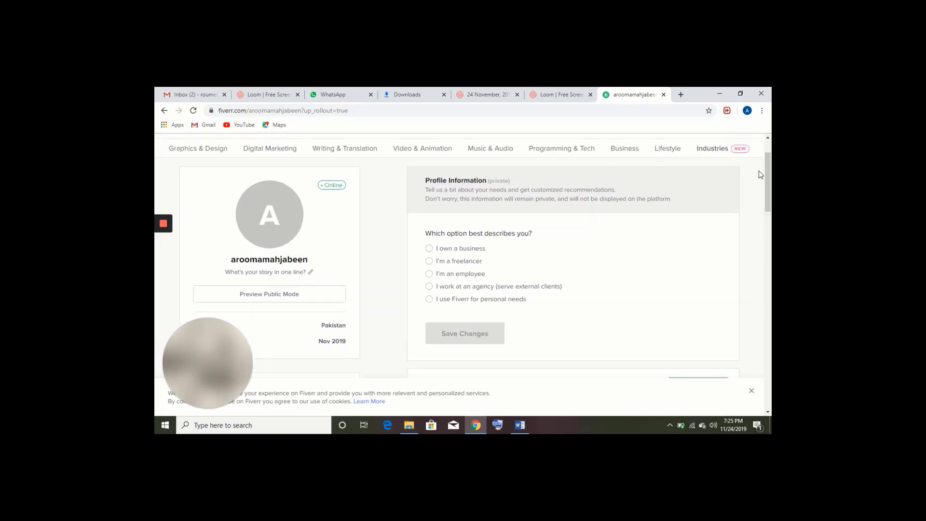
Mark the profile as 'I'm a freelancer' with industry Other and save the changes.
left_click(431, 263)
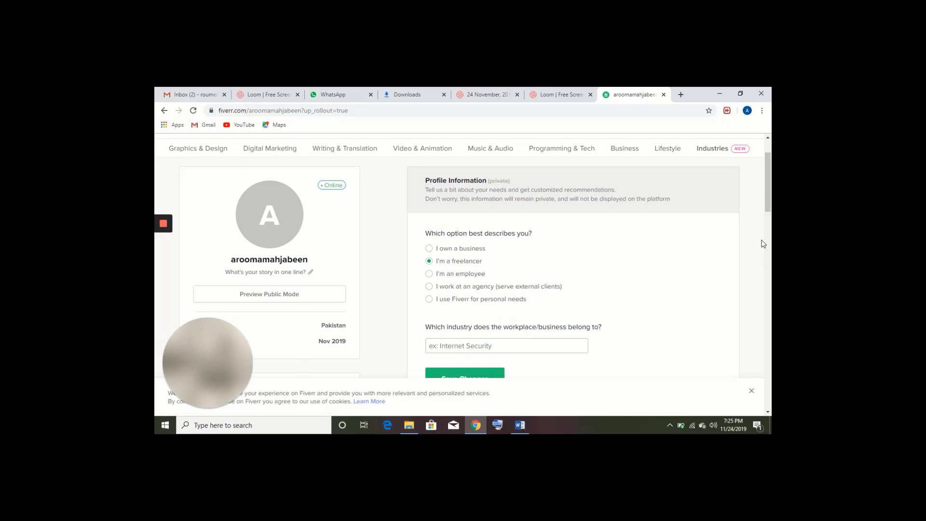
scroll(769, 222, "down", 2)
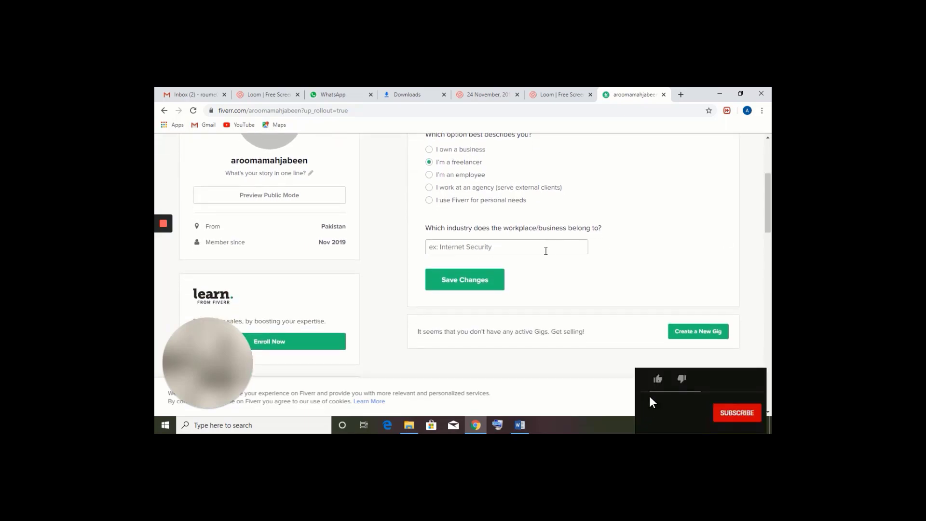
left_click(546, 247)
left_click(440, 287)
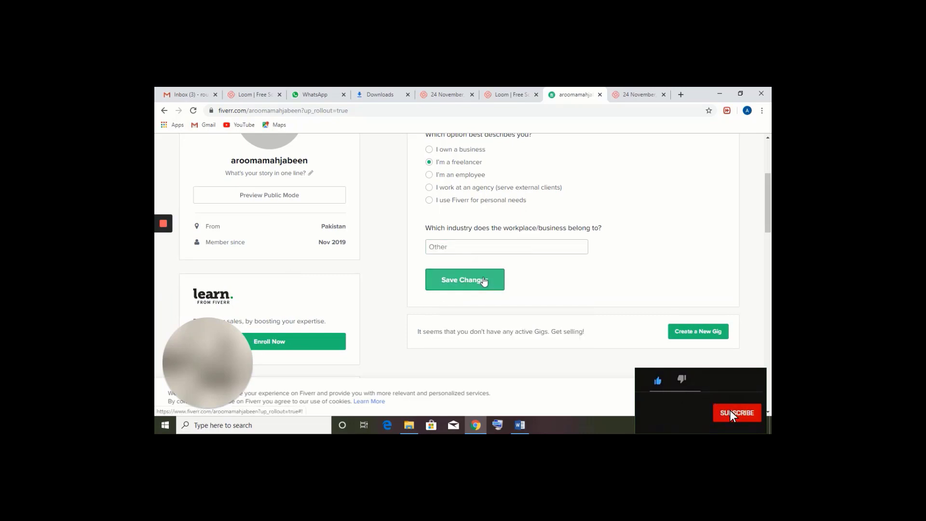
left_click(483, 281)
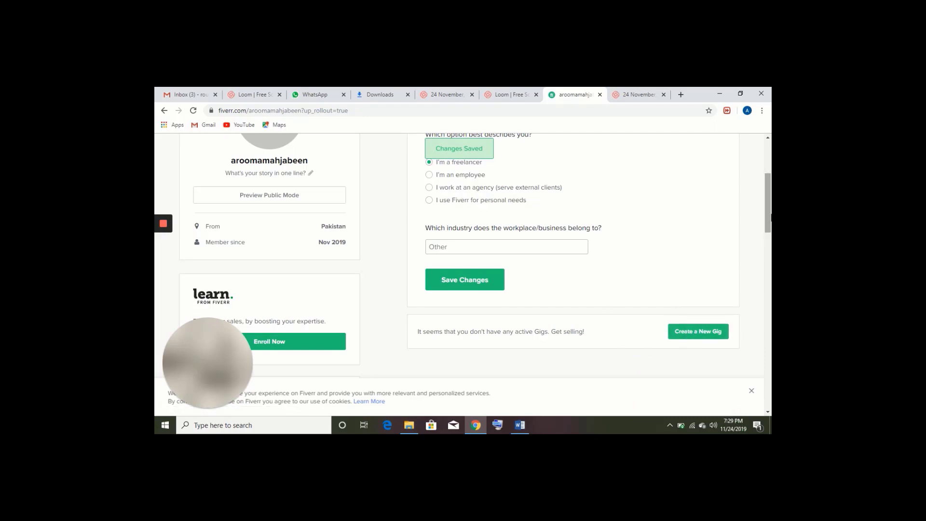
left_click_drag(771, 217, 768, 211)
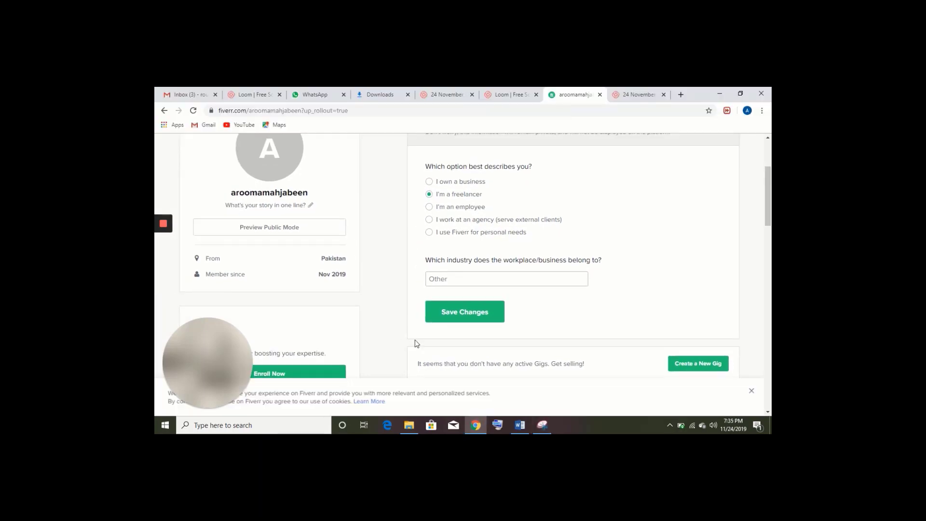
Start a new Gig, go through the do's and don'ts overview, and dismiss the cookie notice.
left_click(688, 365)
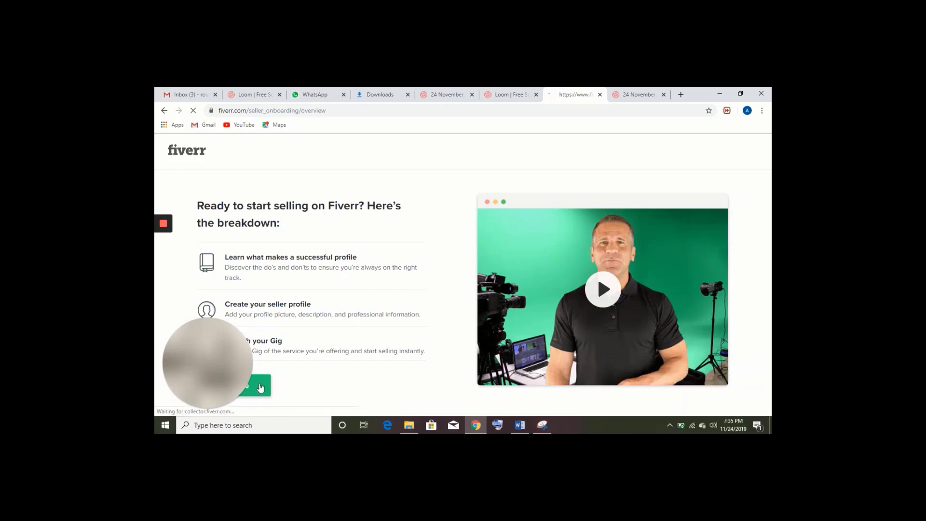
left_click(261, 387)
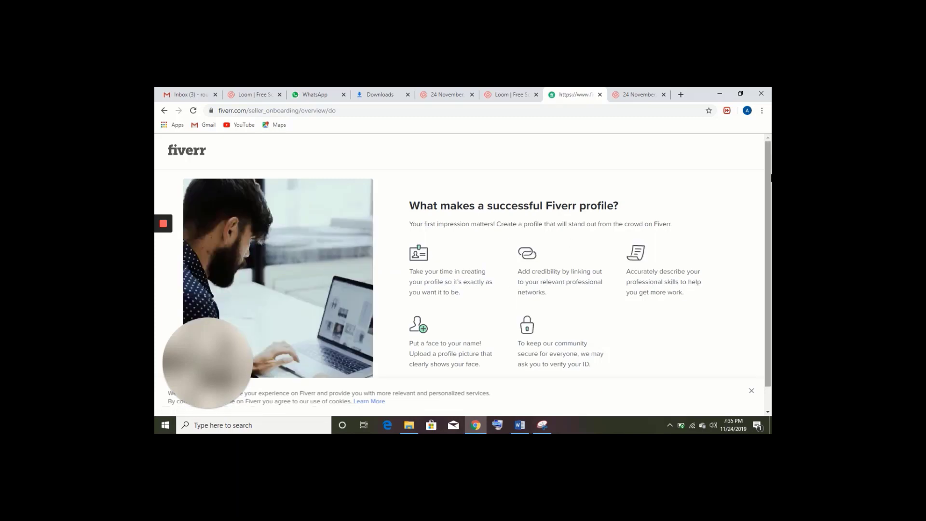
left_click_drag(771, 178, 770, 200)
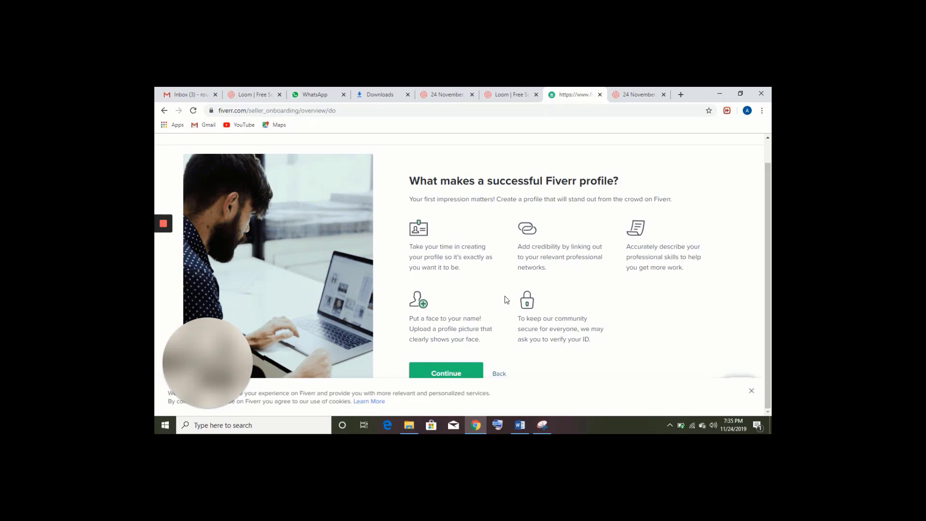
left_click(462, 375)
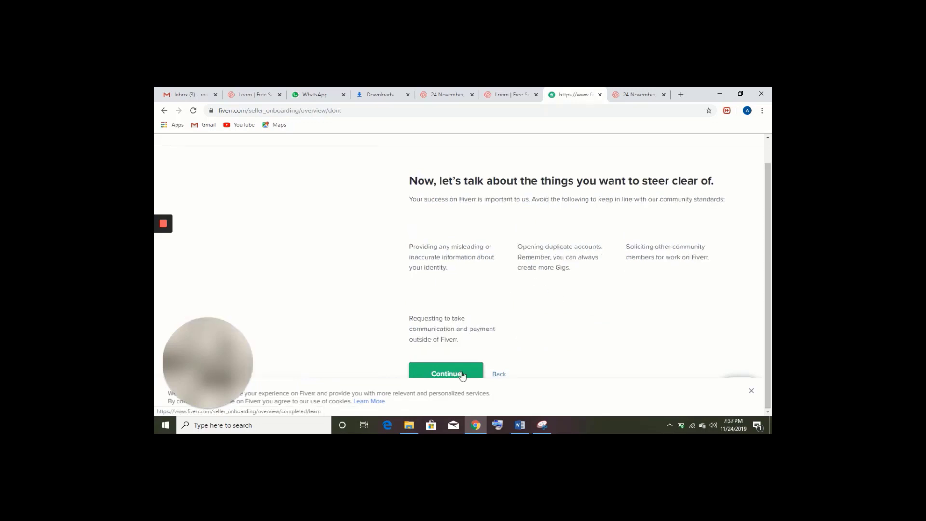
left_click(440, 375)
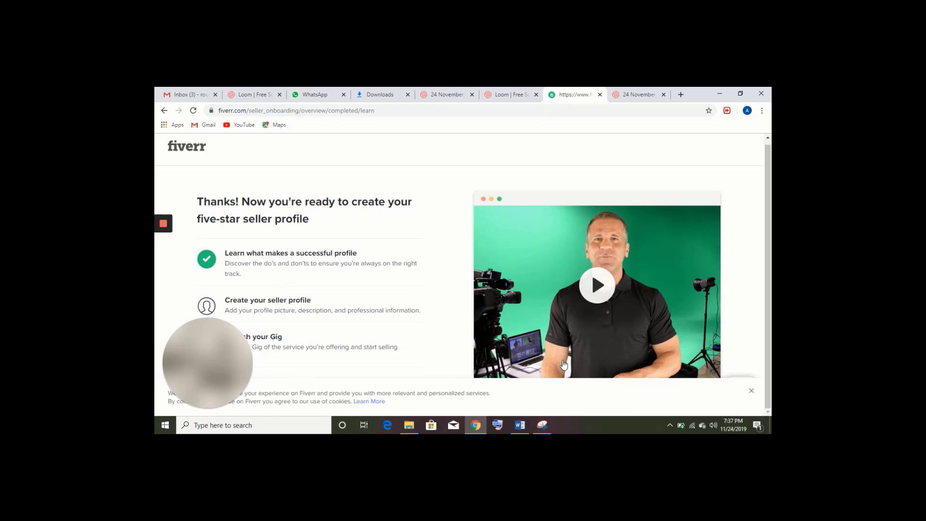
left_click(751, 390)
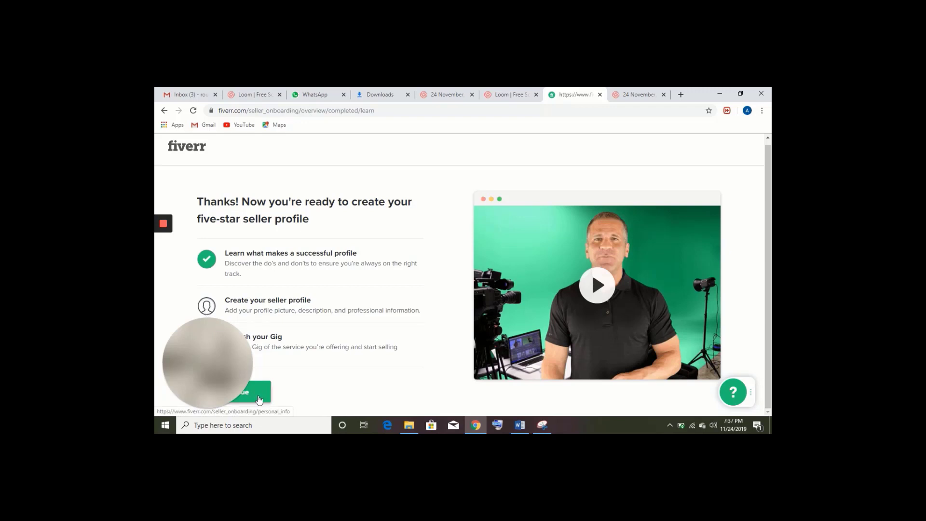
left_click(259, 398)
Enter the first name and last name in the Personal Info form.
left_click(392, 283)
type("Roume")
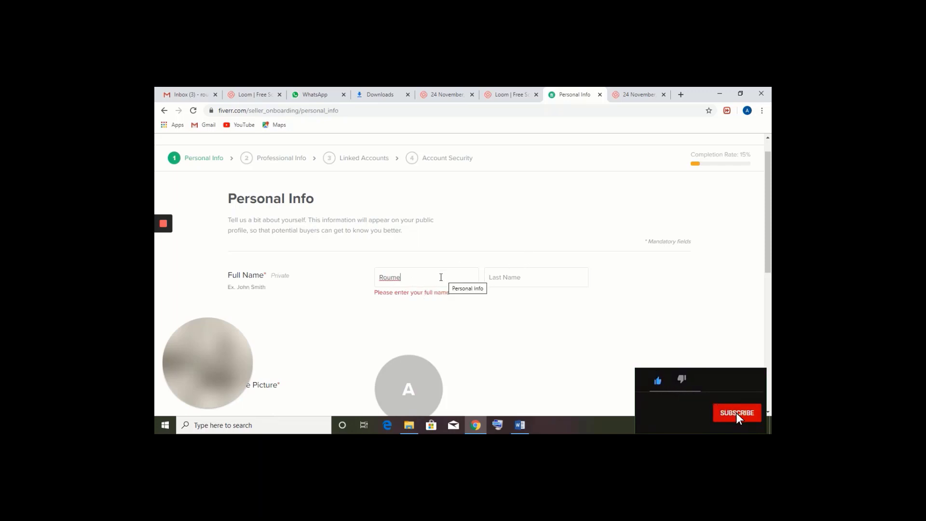
key("BackSpace")
key("BackSpace")
key("BackSpace")
key("BackSpace")
key("BackSpace")
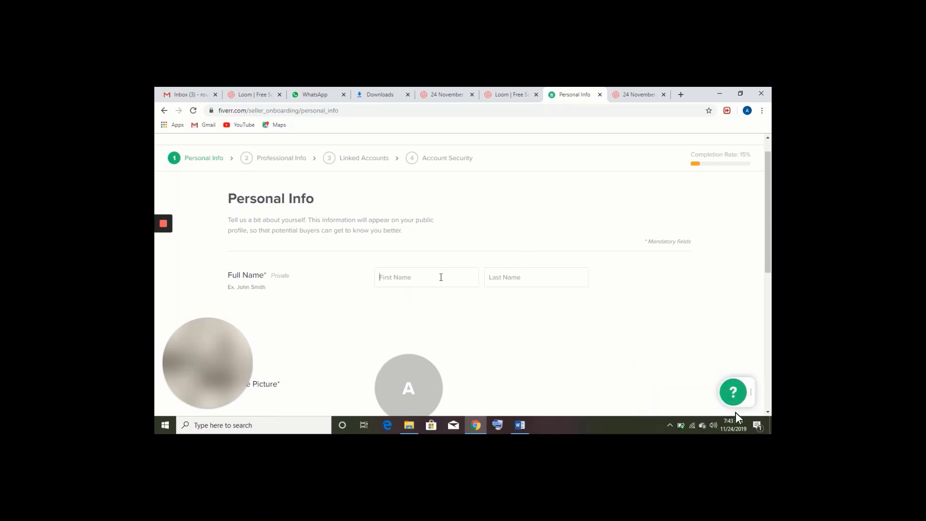
type("A")
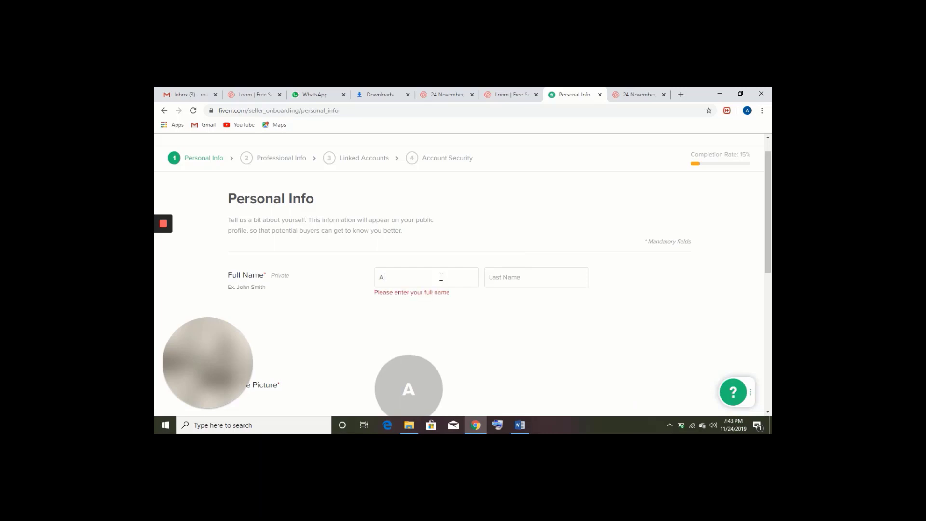
key("BackSpace")
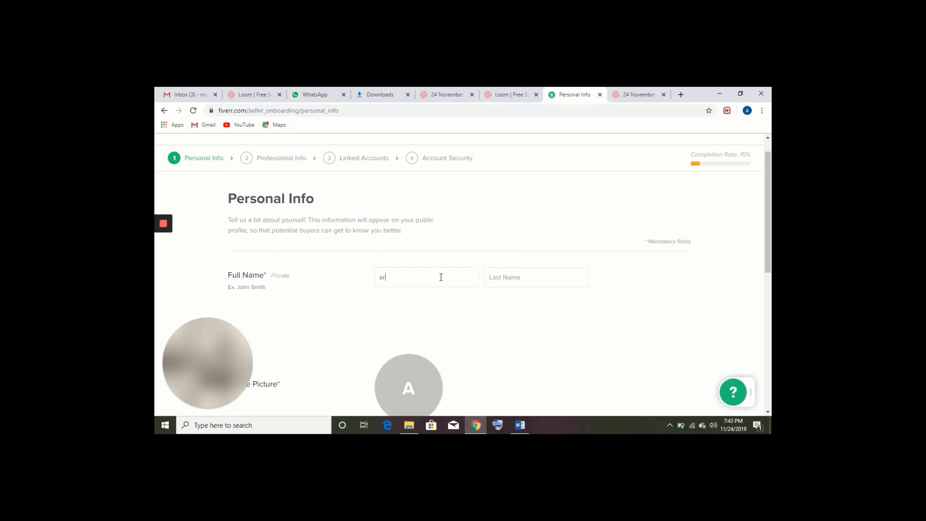
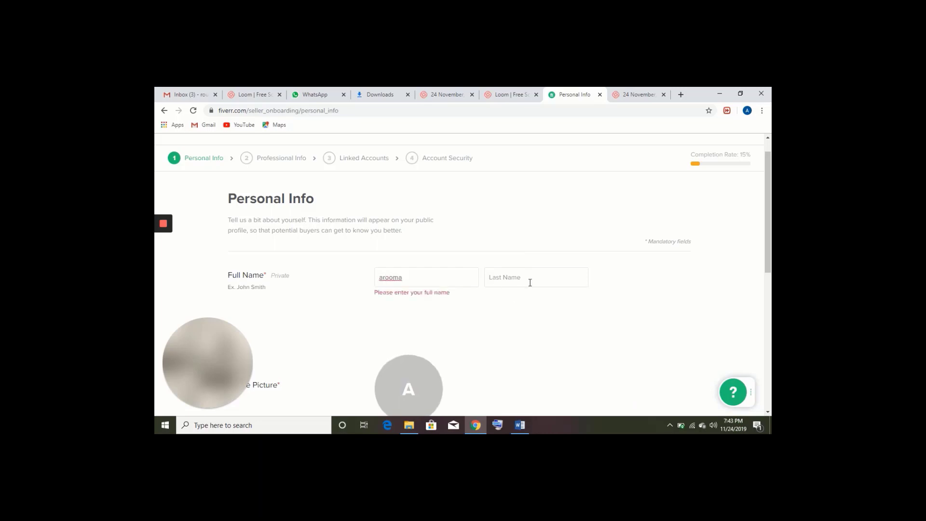
left_click(532, 278)
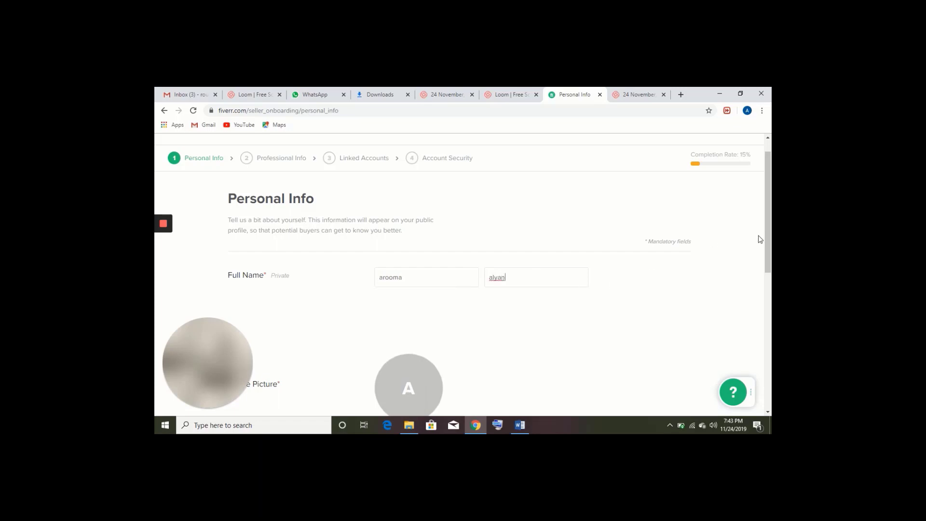
Set English proficiency to Native/Bilingual and try to continue to the next step.
left_click_drag(769, 255, 771, 336)
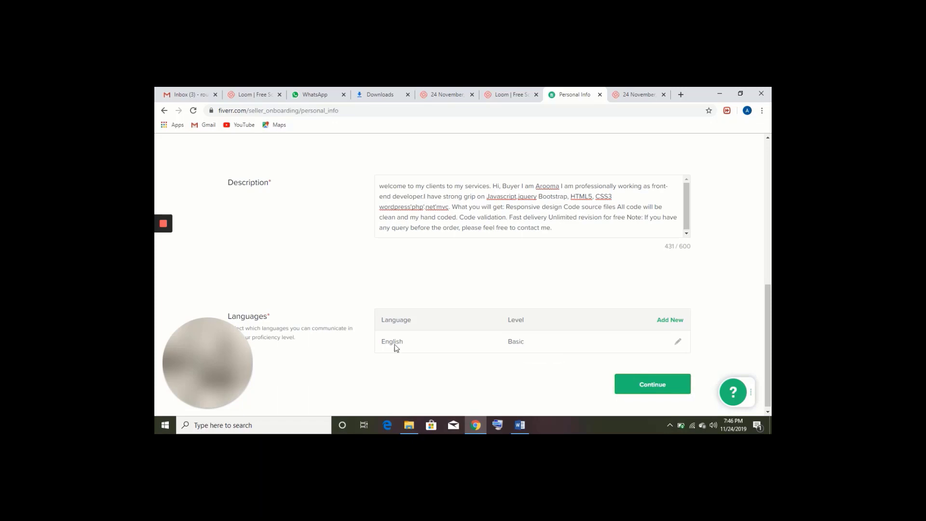
left_click(675, 342)
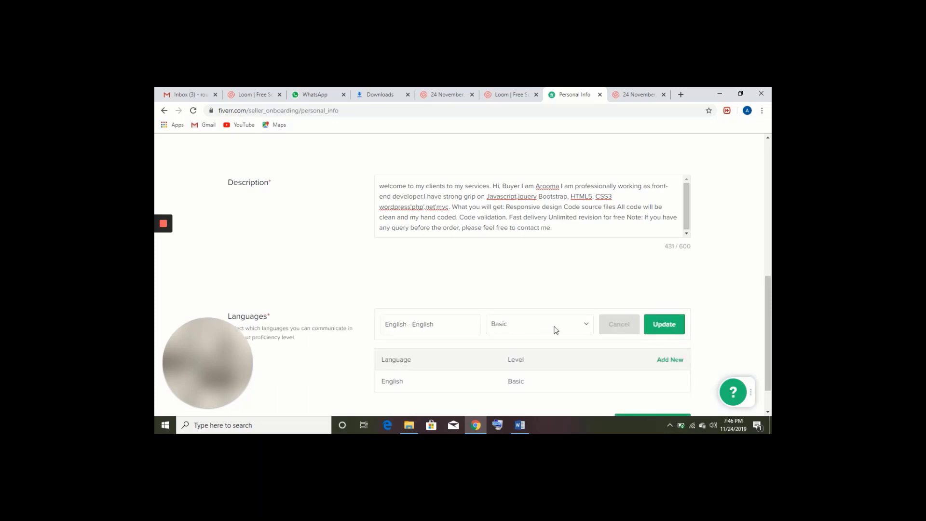
left_click(588, 327)
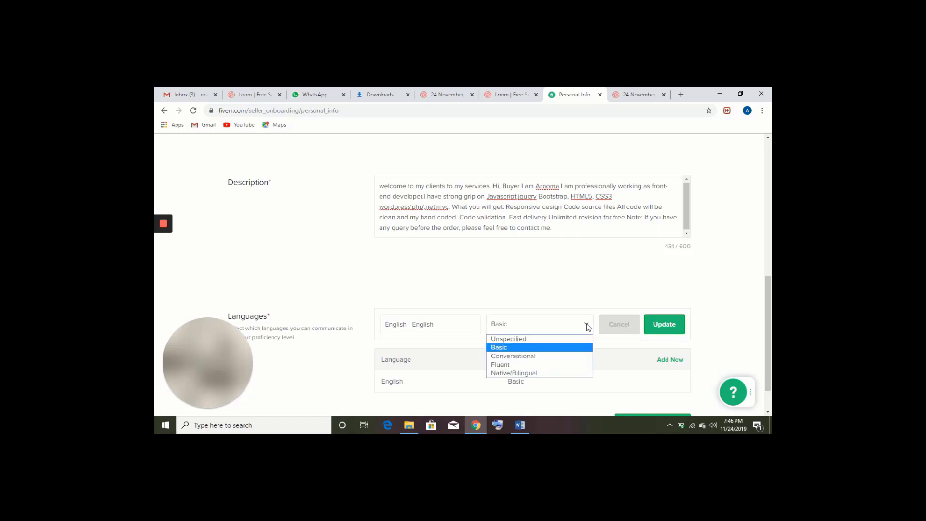
left_click(507, 376)
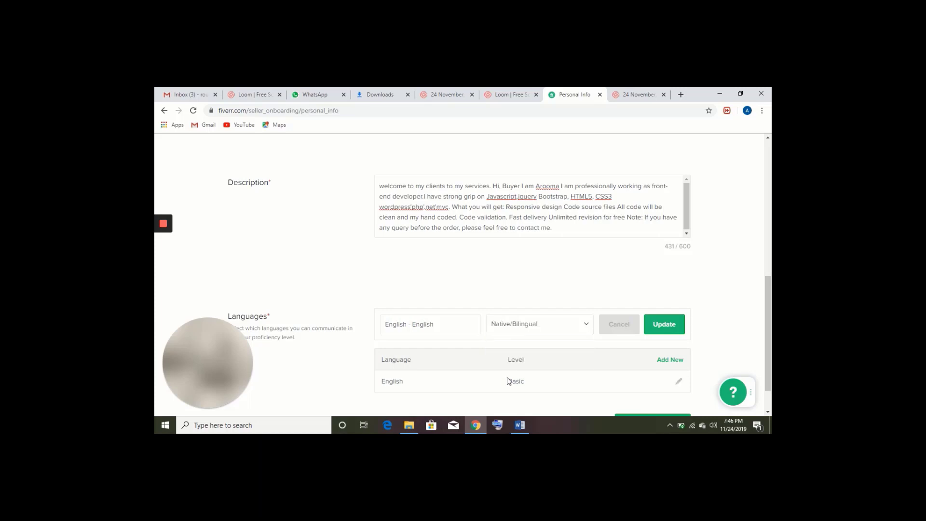
left_click(669, 328)
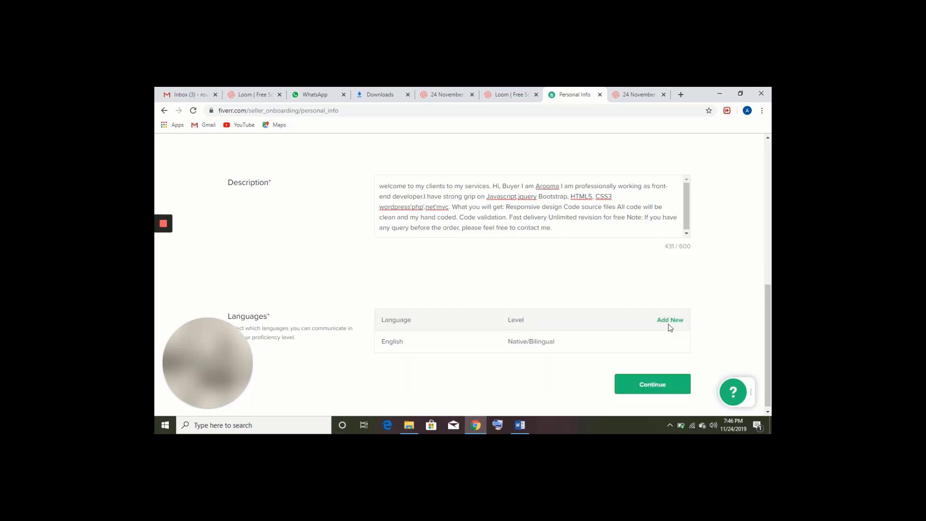
left_click(656, 386)
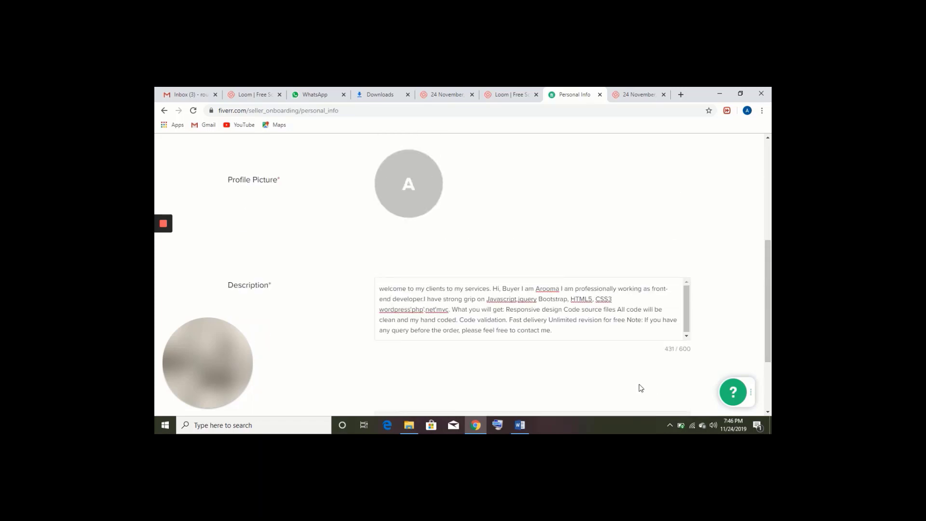
scroll(769, 287, "down", 2)
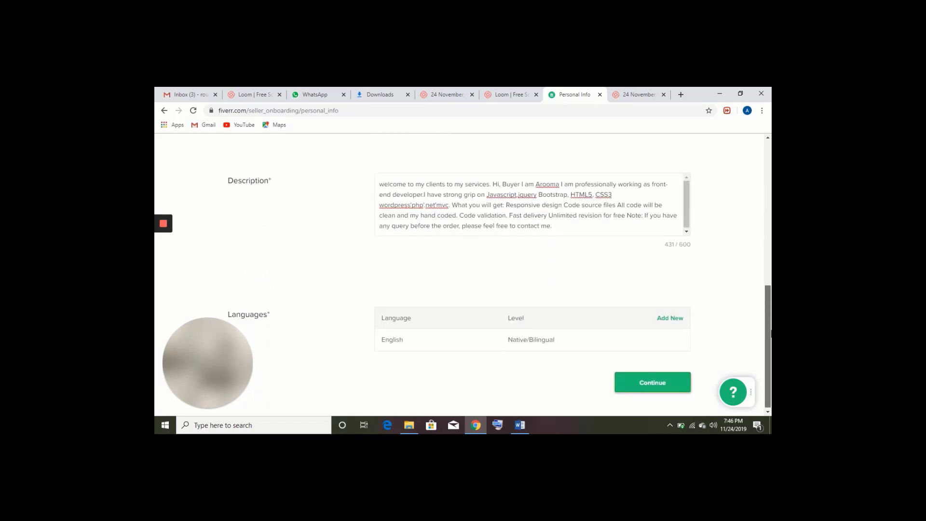
left_click(676, 380)
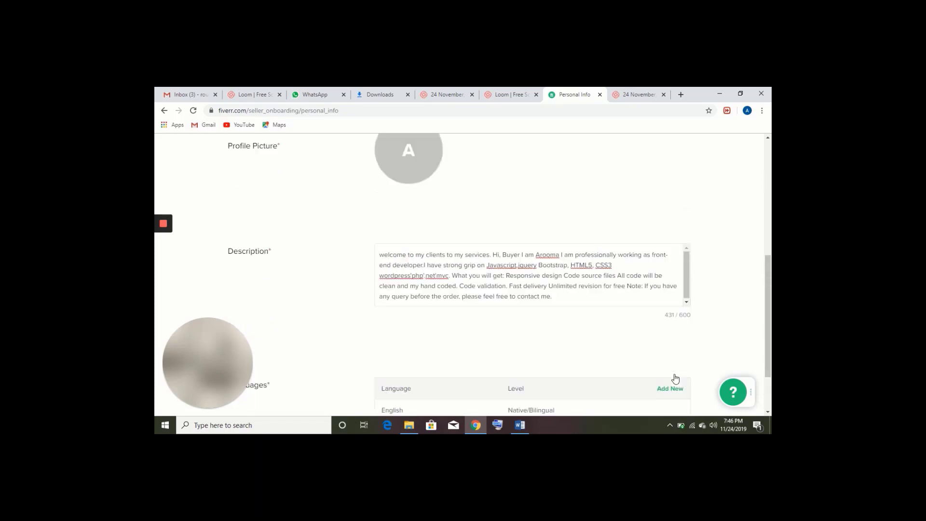
scroll(742, 251, "up", 3)
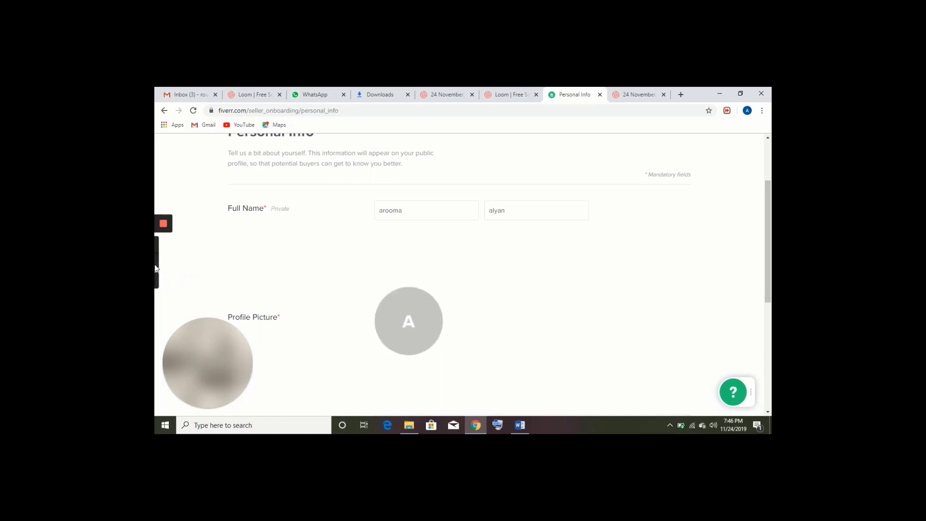
Upload the Desktop 'images' file as the profile picture, then continue.
left_click(163, 244)
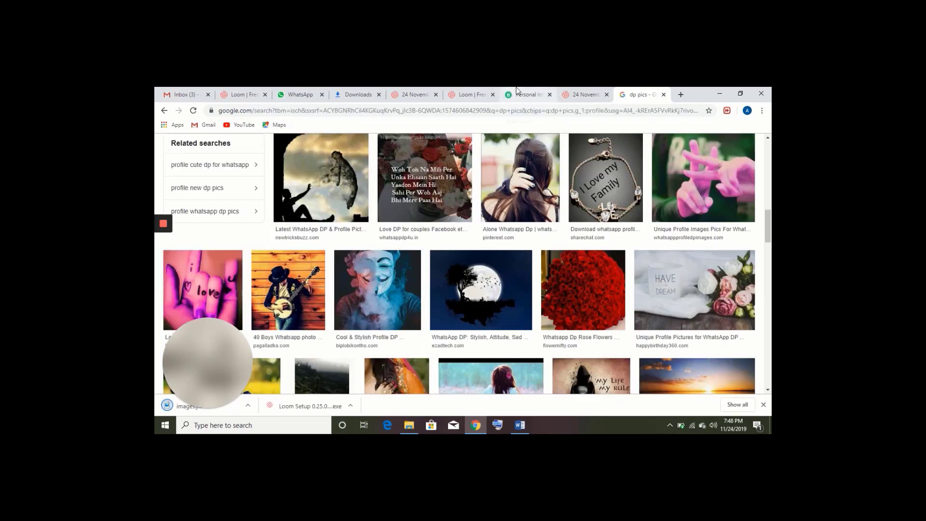
left_click(517, 92)
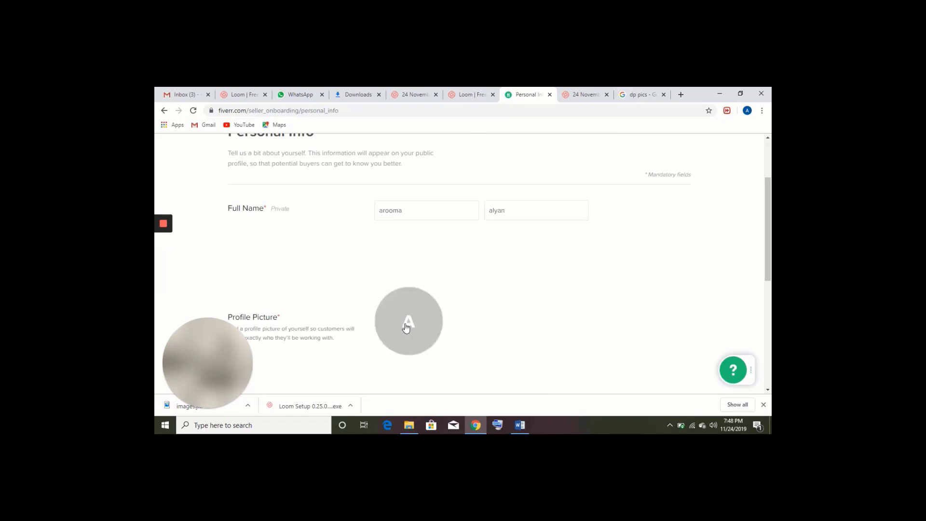
left_click(405, 325)
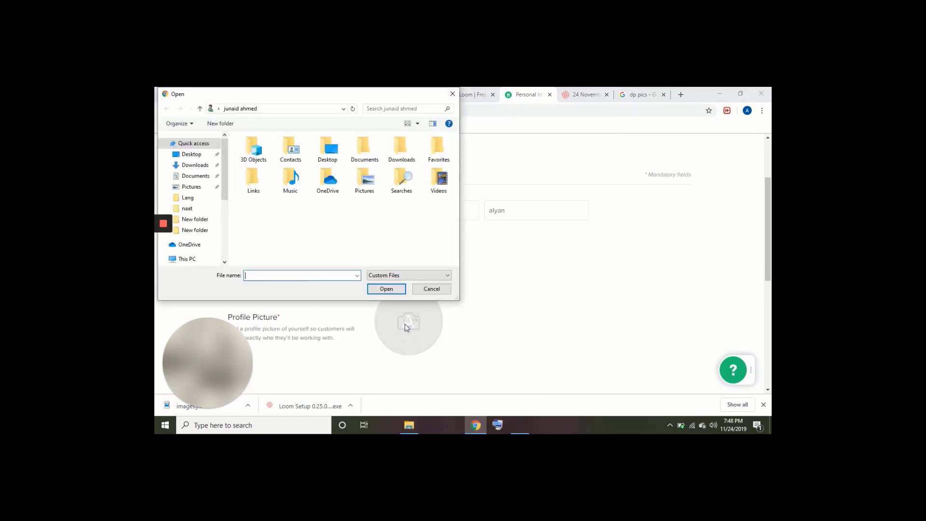
left_click(198, 157)
left_click(319, 215)
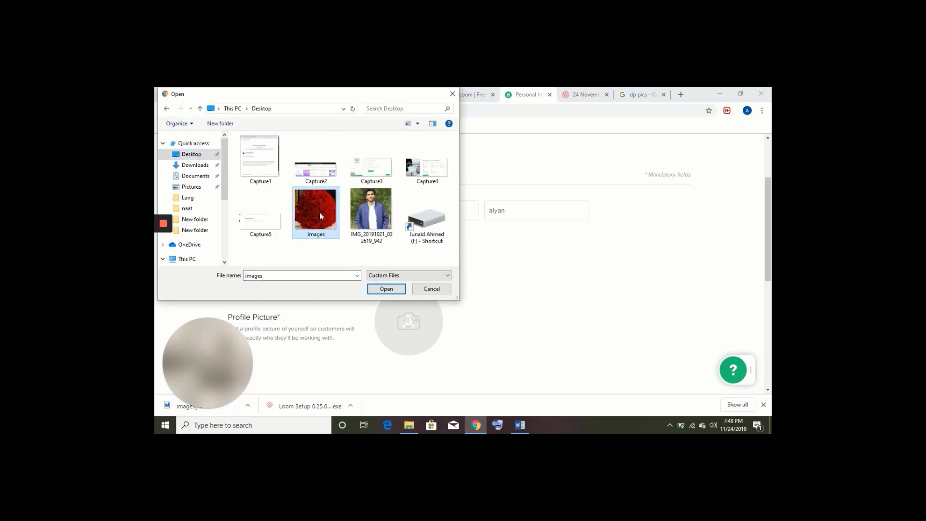
right_click(319, 212)
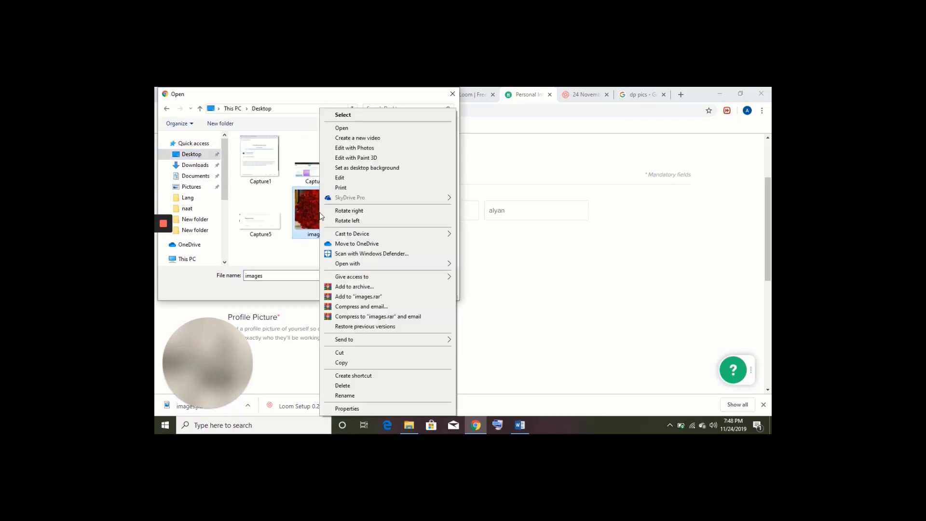
left_click(374, 120)
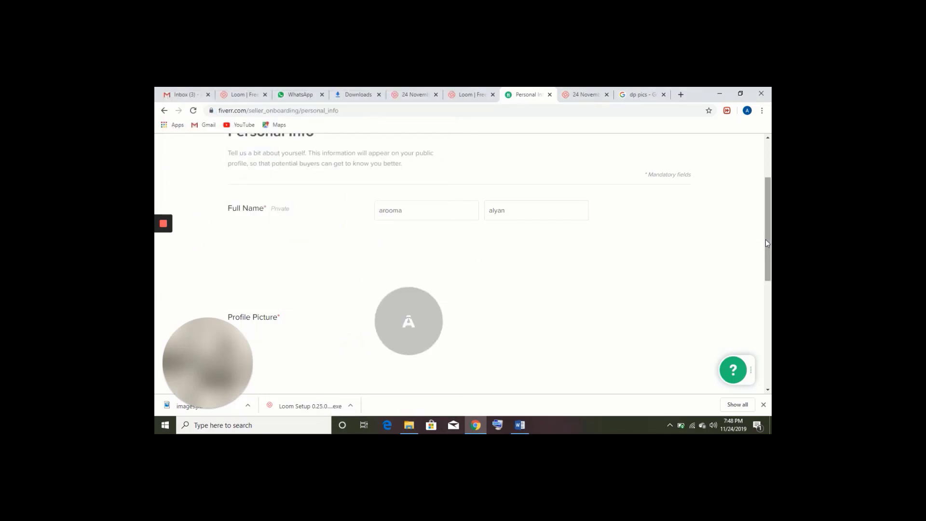
left_click_drag(766, 241, 770, 270)
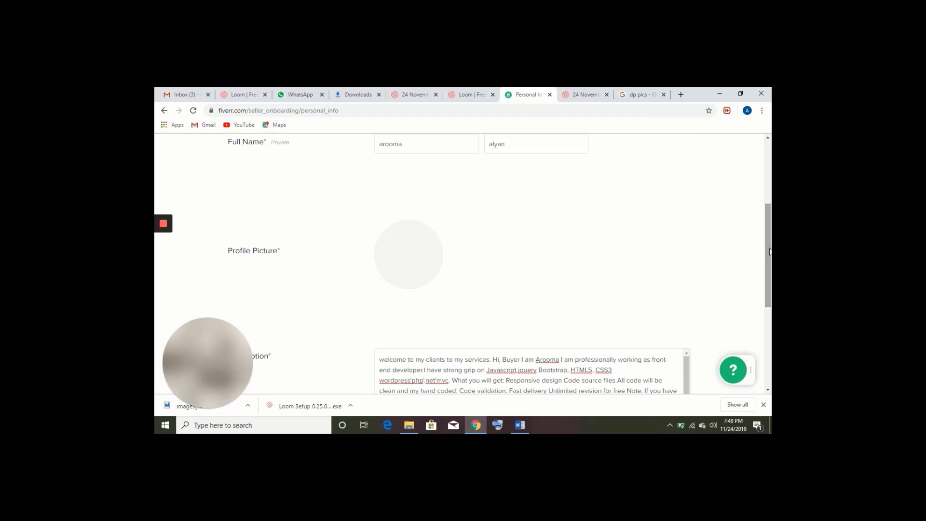
left_click_drag(770, 252, 770, 337)
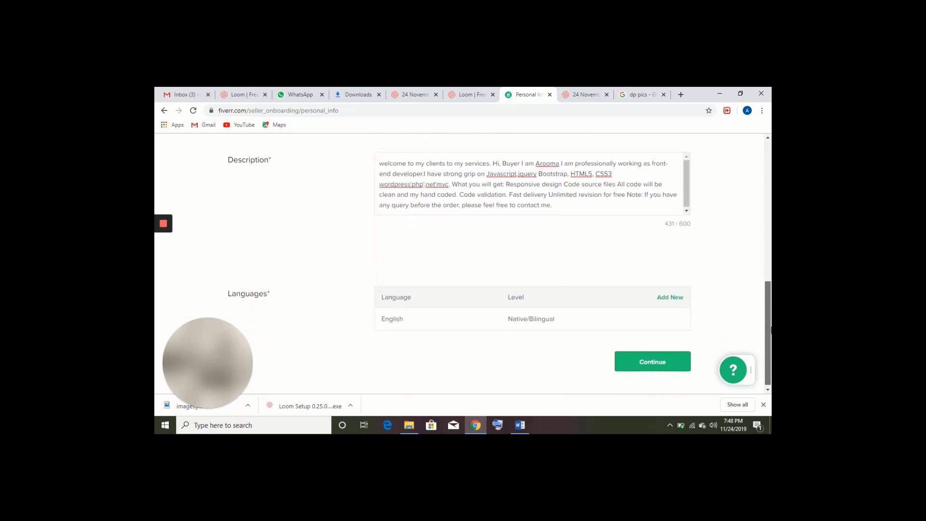
left_click(654, 365)
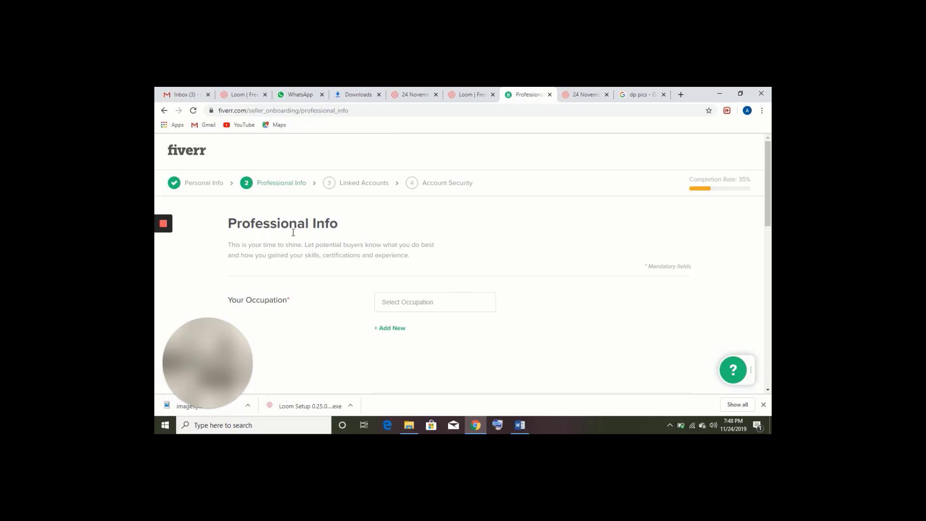
Set the occupation to Graphics & Design, from 2015 to 2019.
mouse_move(163, 245)
scroll(769, 212, "down", 1)
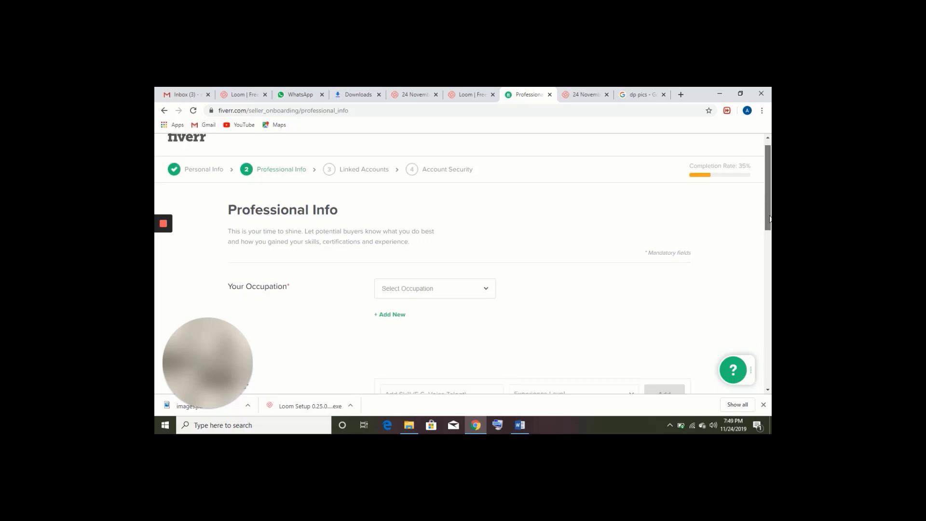
left_click(488, 284)
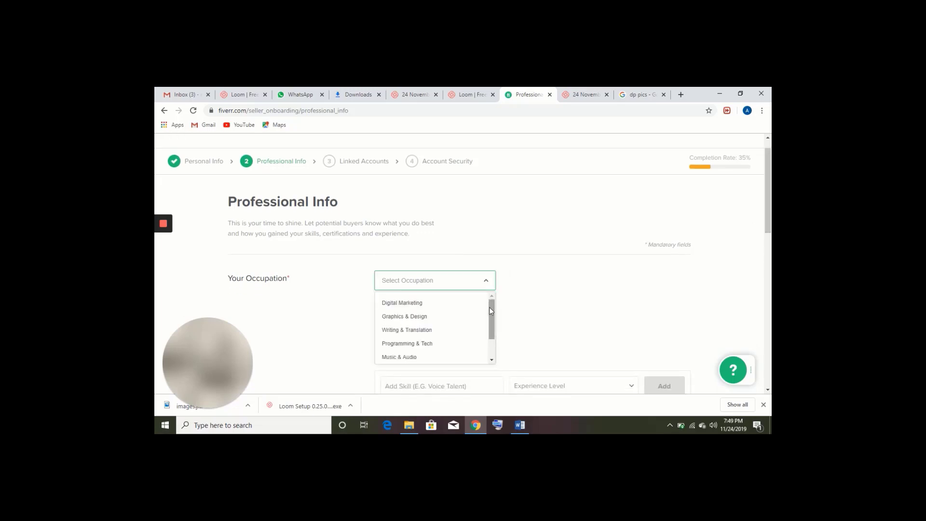
left_click(411, 316)
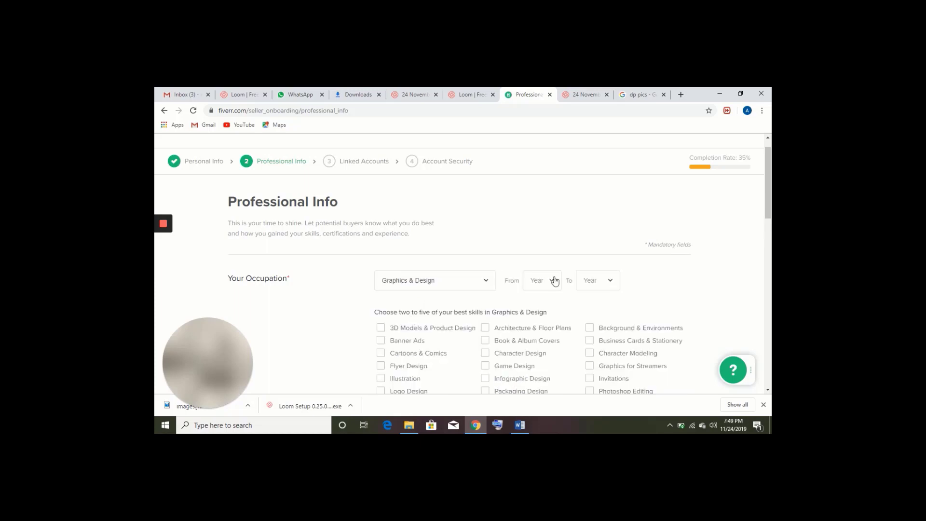
left_click_drag(769, 190, 770, 220)
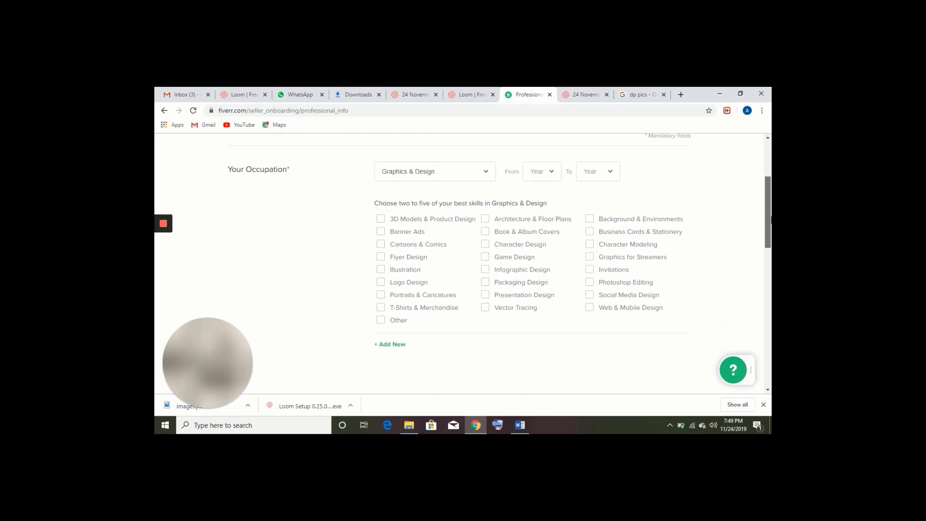
left_click(554, 175)
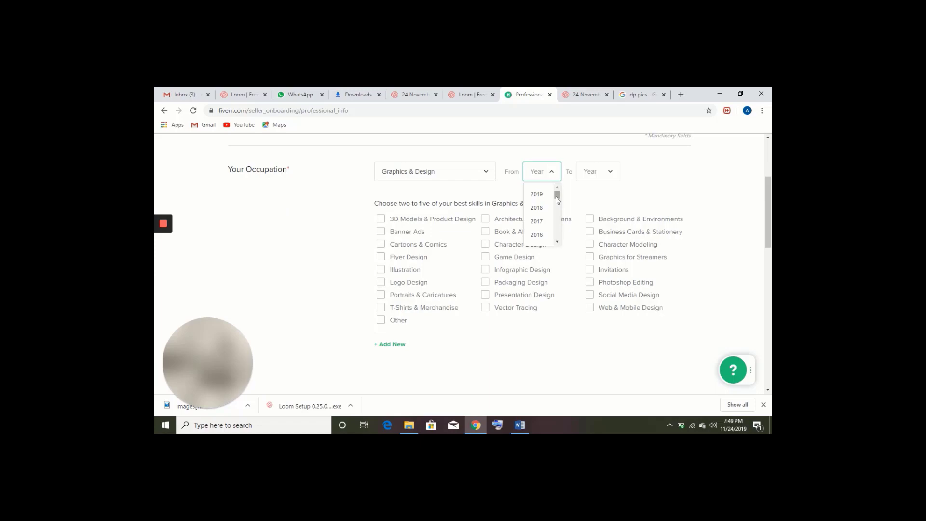
scroll(556, 198, "down", 1)
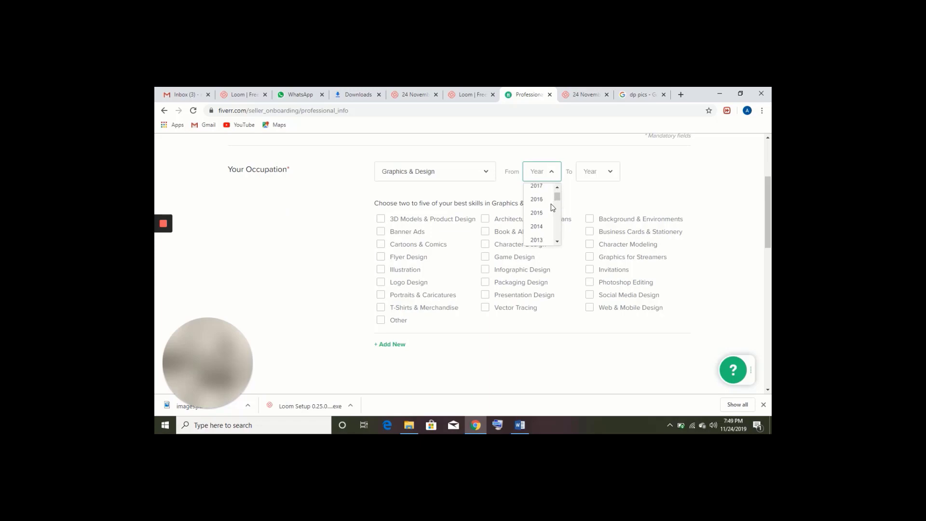
left_click(541, 215)
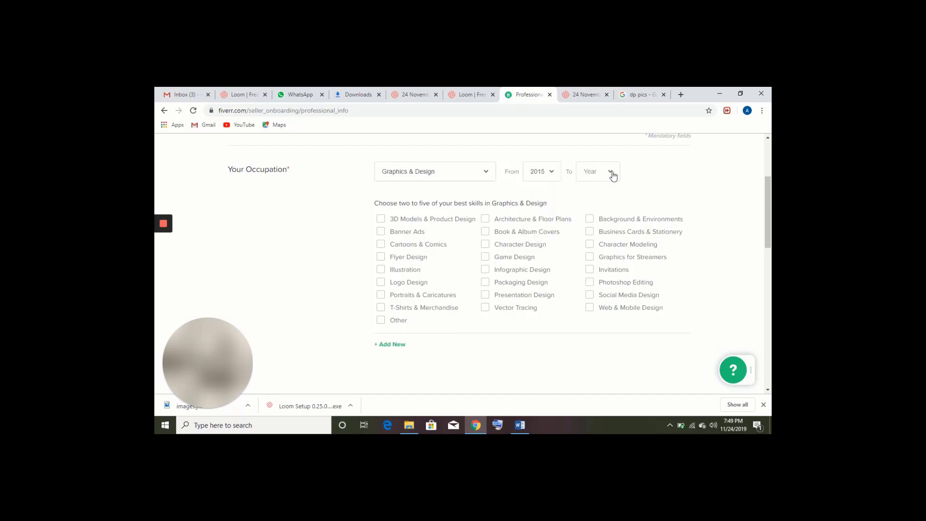
left_click(612, 174)
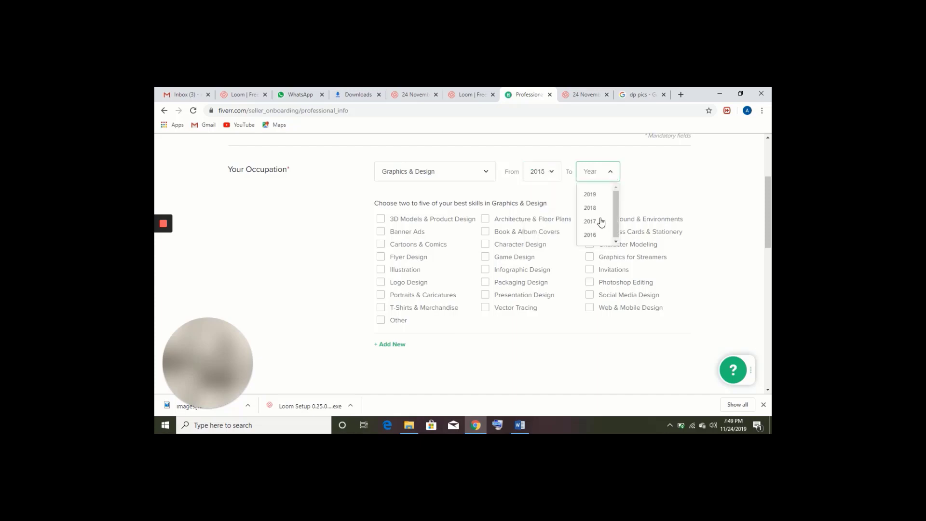
left_click(588, 195)
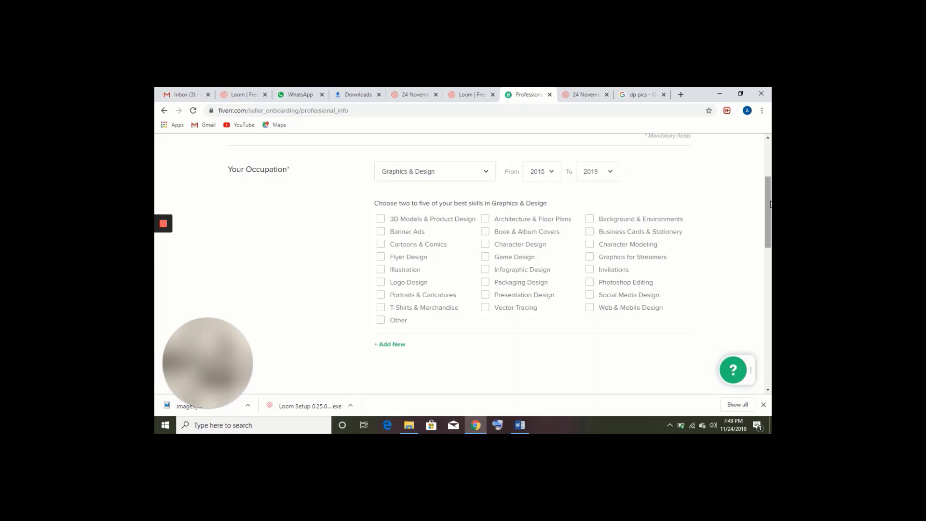
Tick Logo Design among the occupation's specialties.
left_click_drag(770, 205, 770, 206)
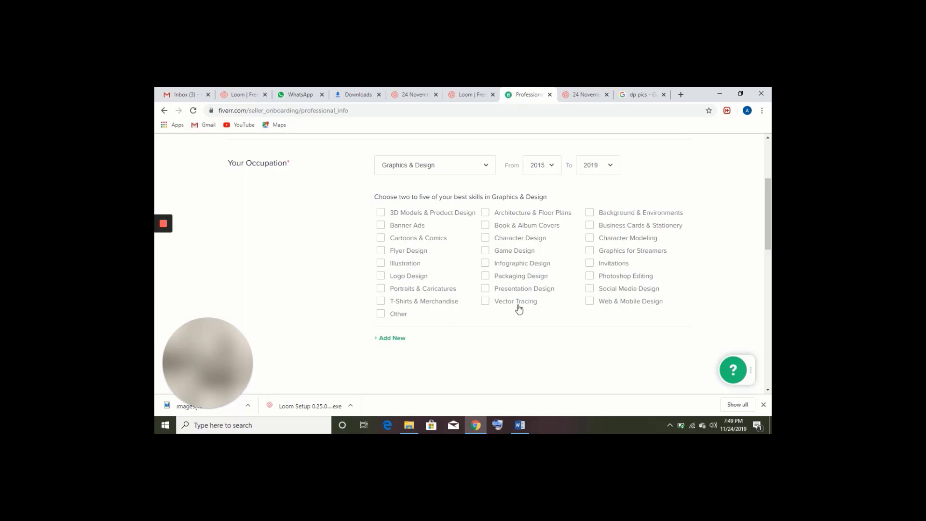
left_click(381, 276)
left_click_drag(769, 237, 770, 278)
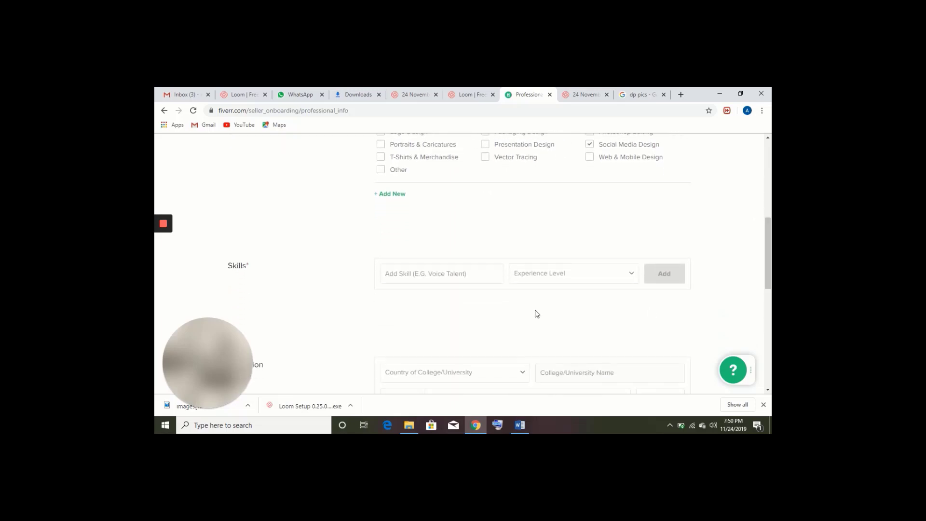
Add the skill Graphicdesign at Expert level.
left_click(474, 271)
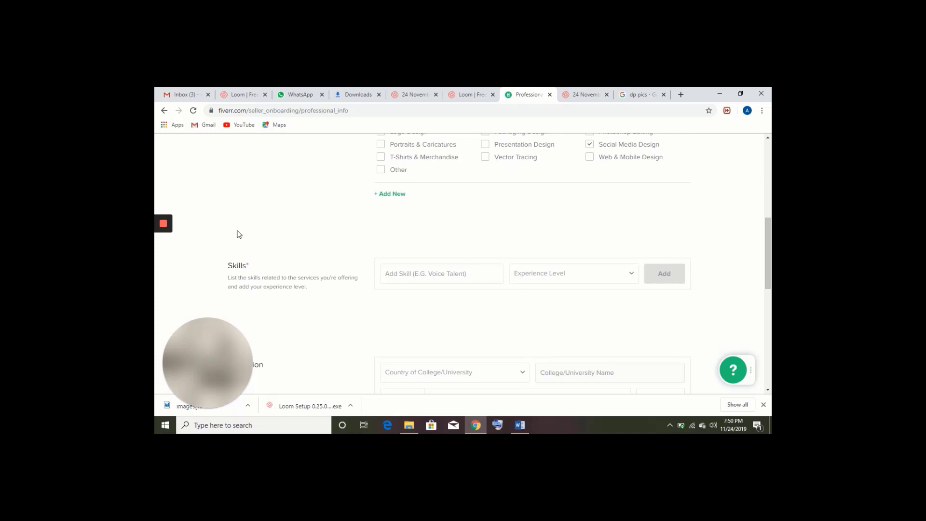
mouse_move(163, 241)
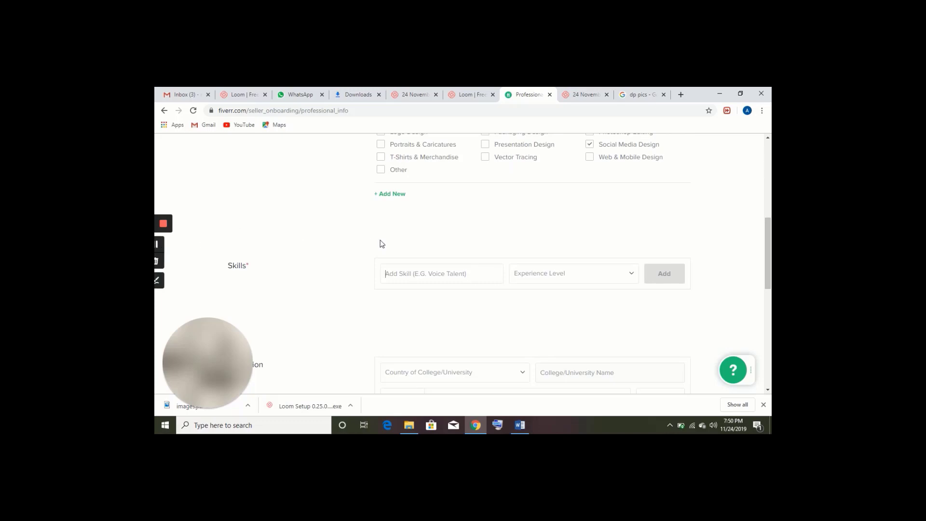
left_click(632, 275)
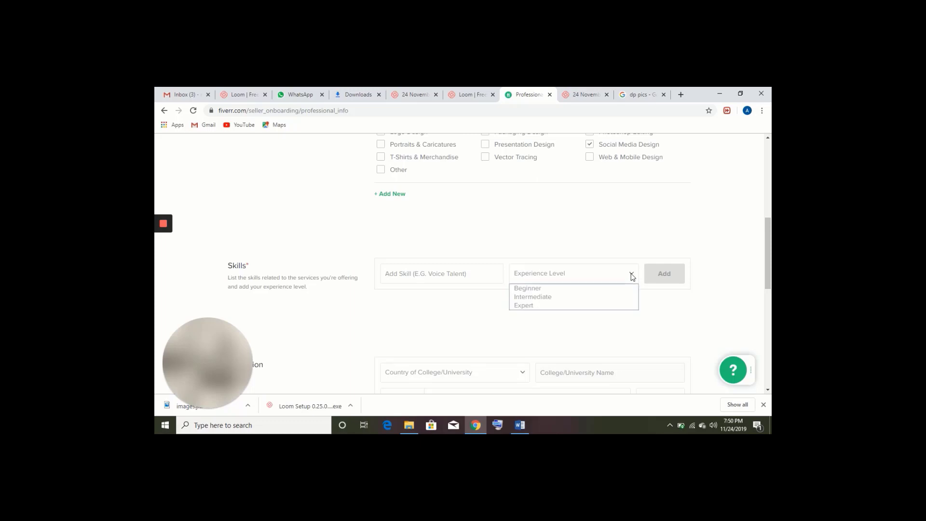
left_click(544, 305)
left_click(442, 275)
type("Grap")
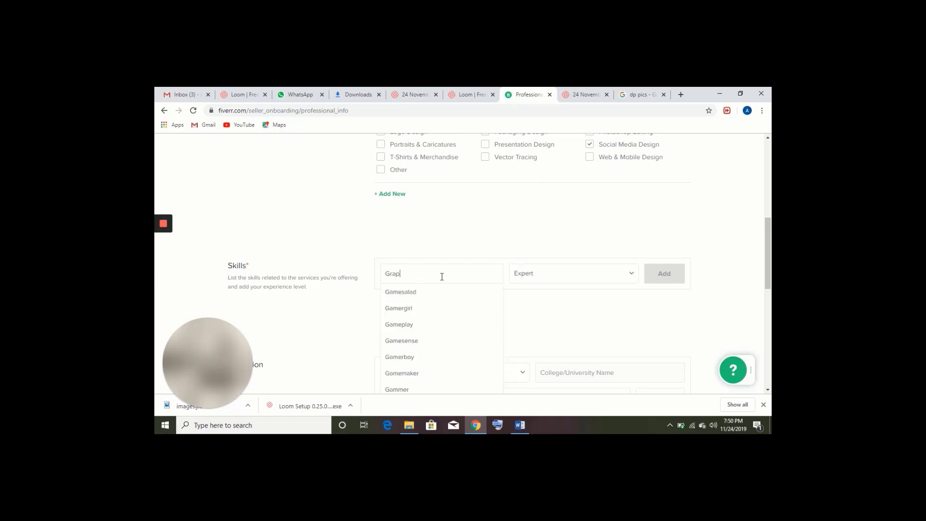
type("h")
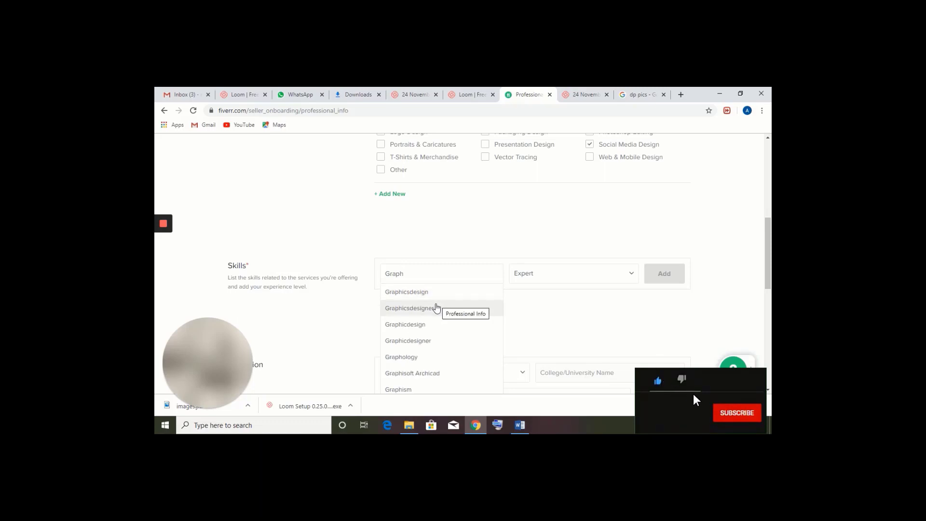
left_click(428, 326)
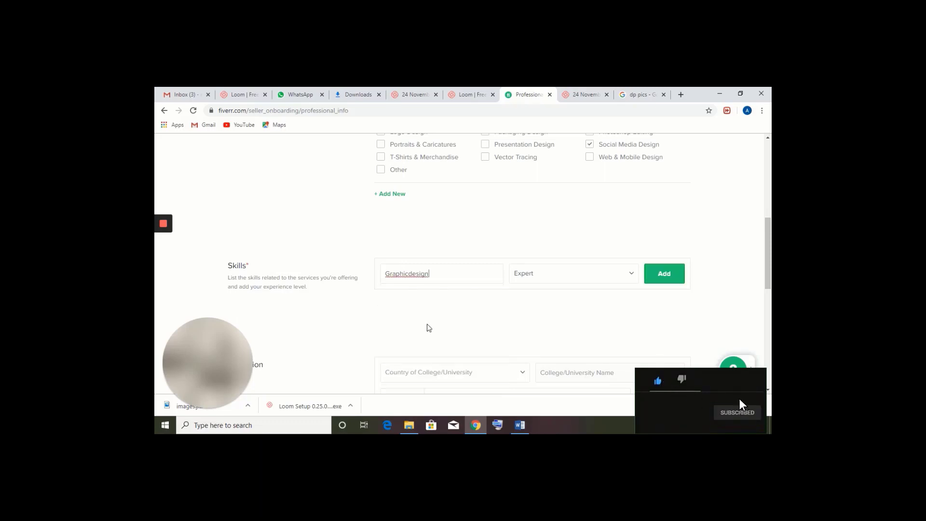
left_click(668, 284)
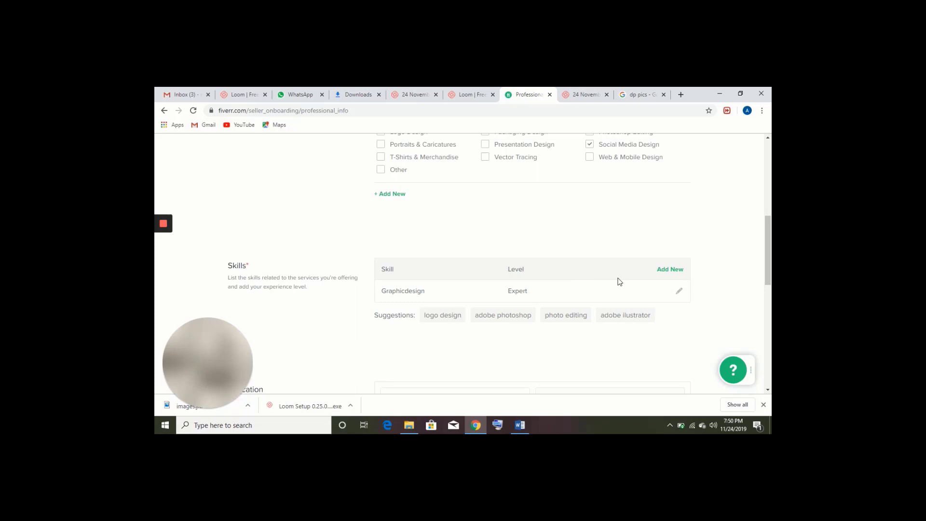
Add the skill Adobe Photoshop at Expert level.
left_click(679, 290)
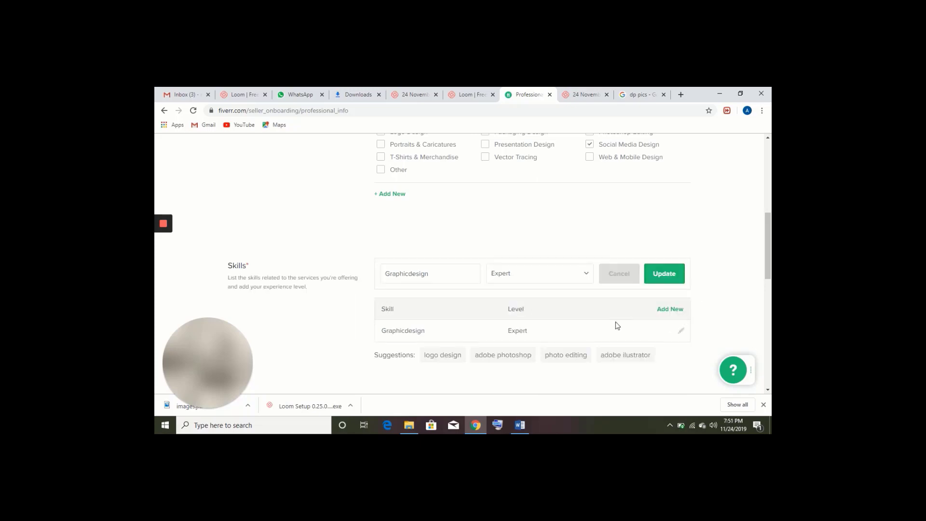
left_click(559, 360)
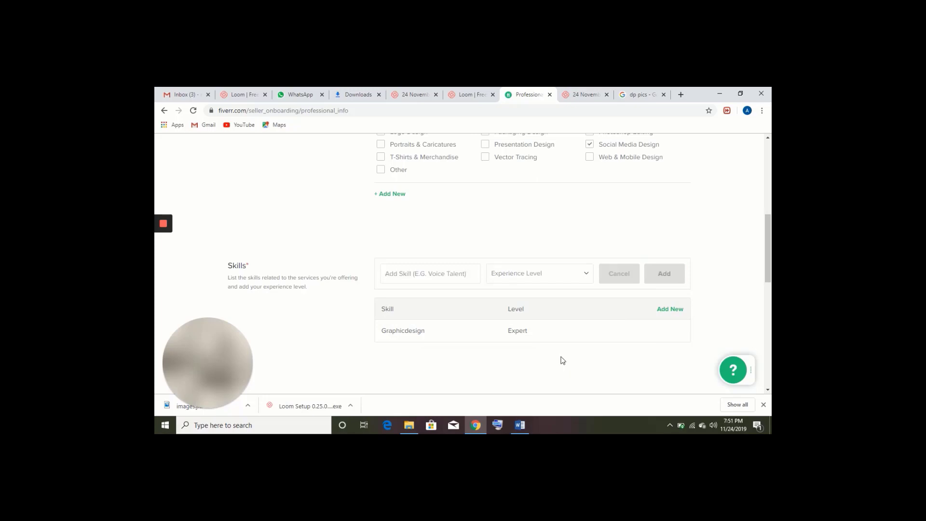
left_click(587, 275)
left_click(522, 303)
left_click(448, 272)
type("Photoshop")
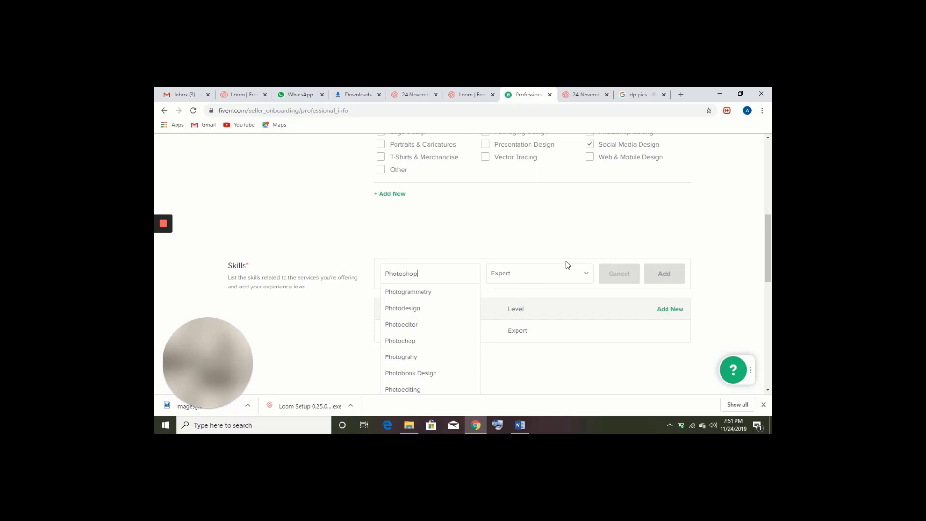
left_click(641, 237)
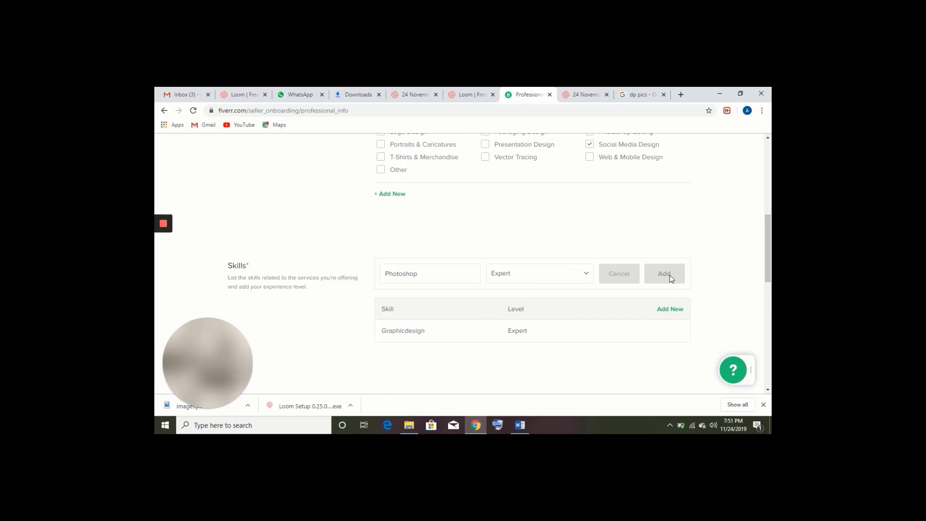
left_click(451, 276)
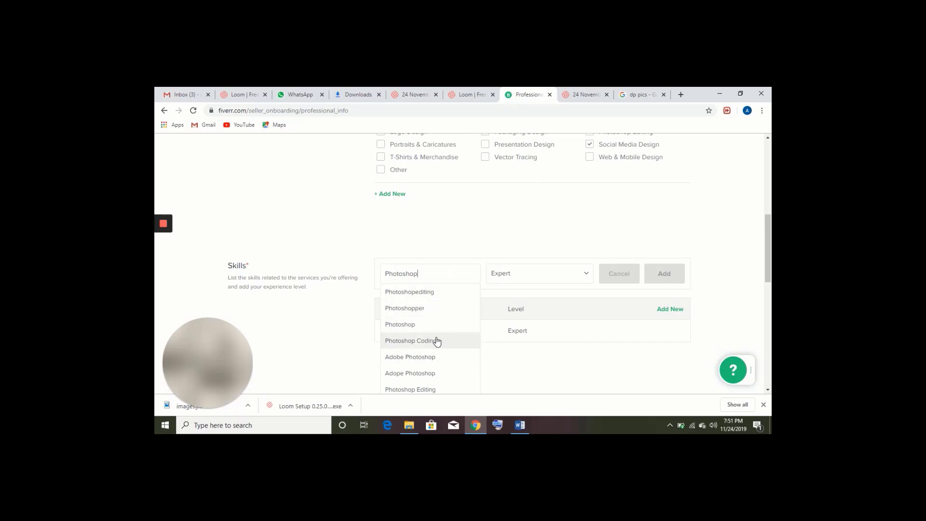
left_click(432, 357)
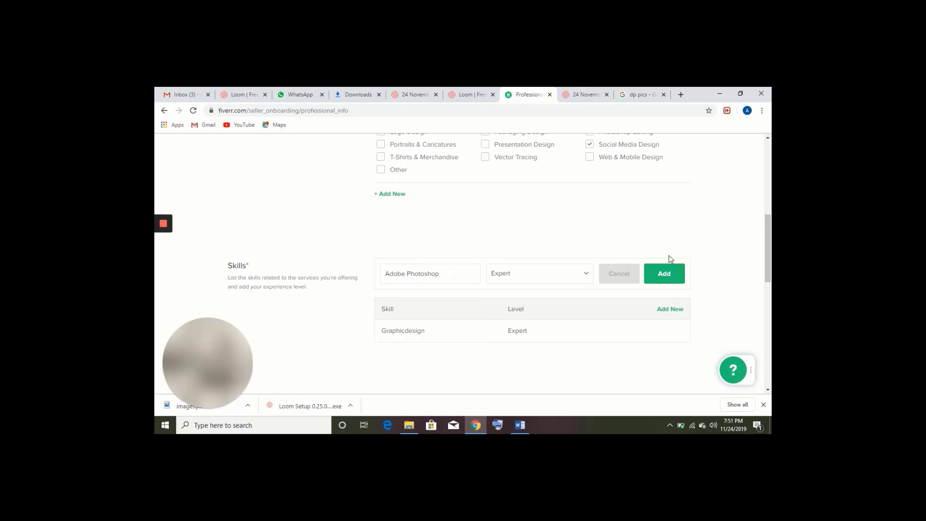
left_click(664, 278)
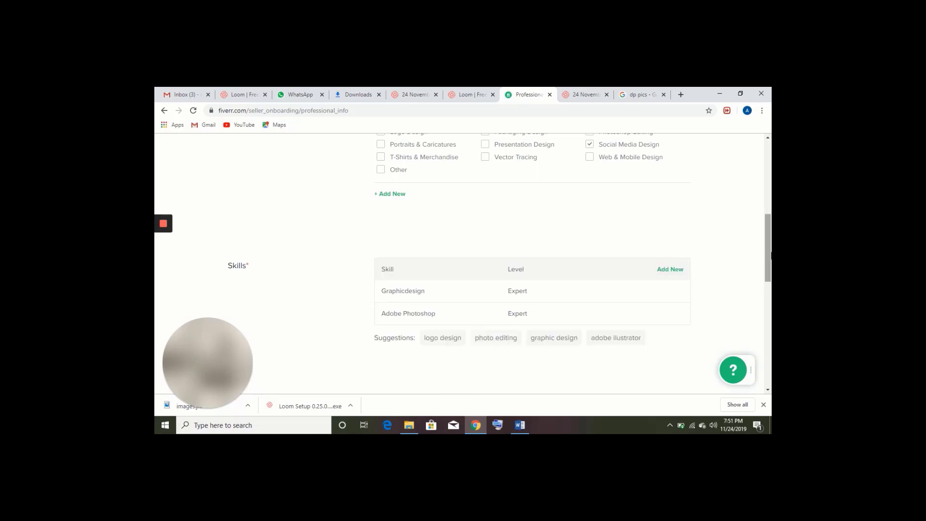
left_click_drag(769, 258, 770, 274)
Set the college country to Pakistan and the university to Uet Taxila.
scroll(402, 301, "down", 2)
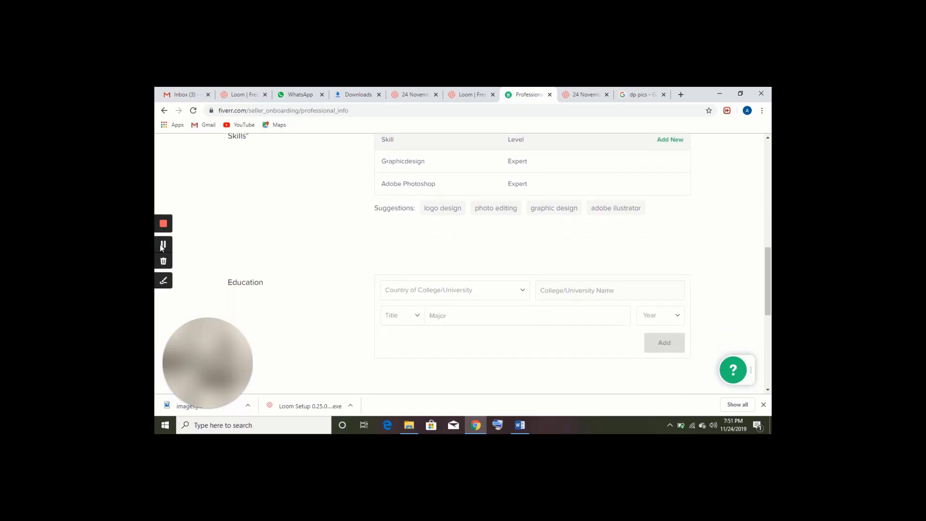
left_click_drag(768, 308, 768, 328)
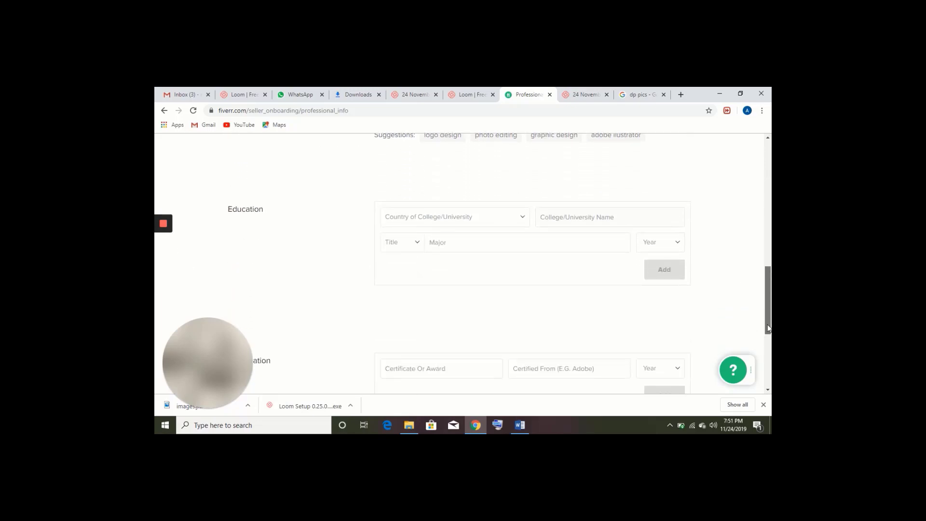
left_click(523, 218)
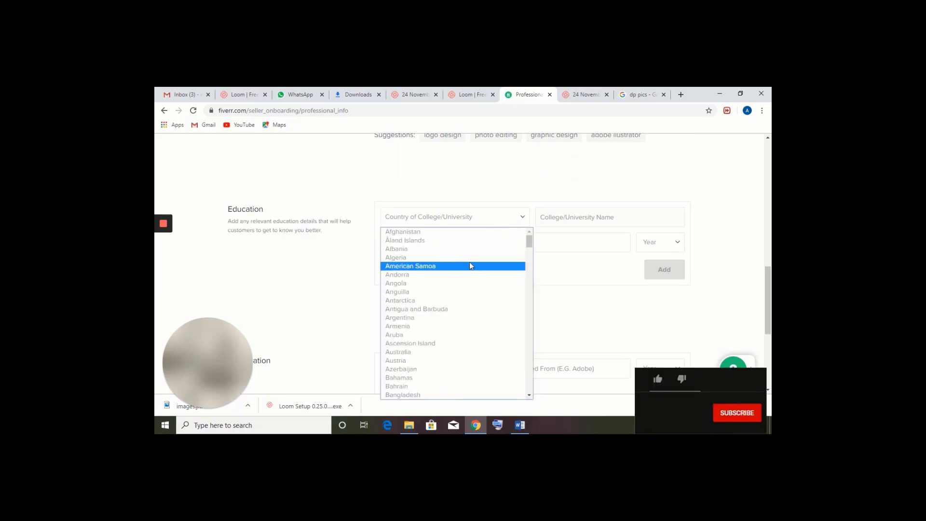
key("p")
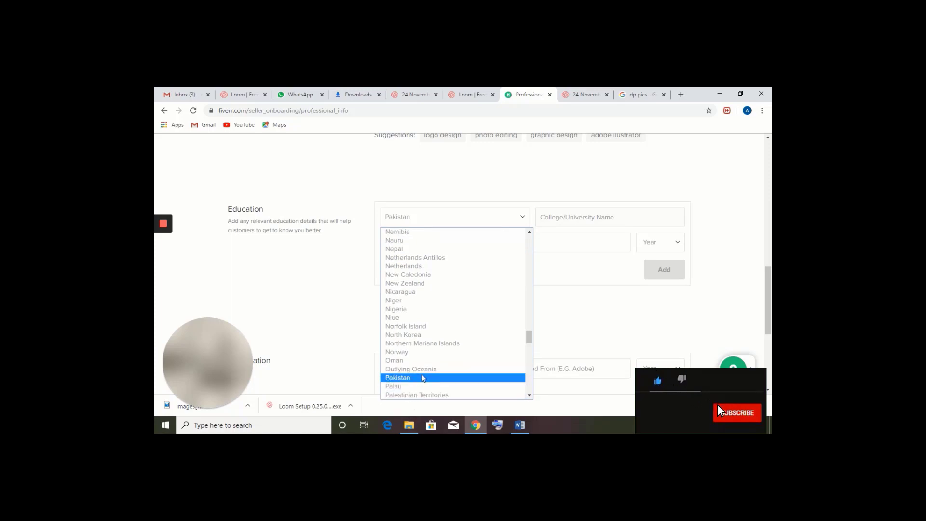
left_click(423, 377)
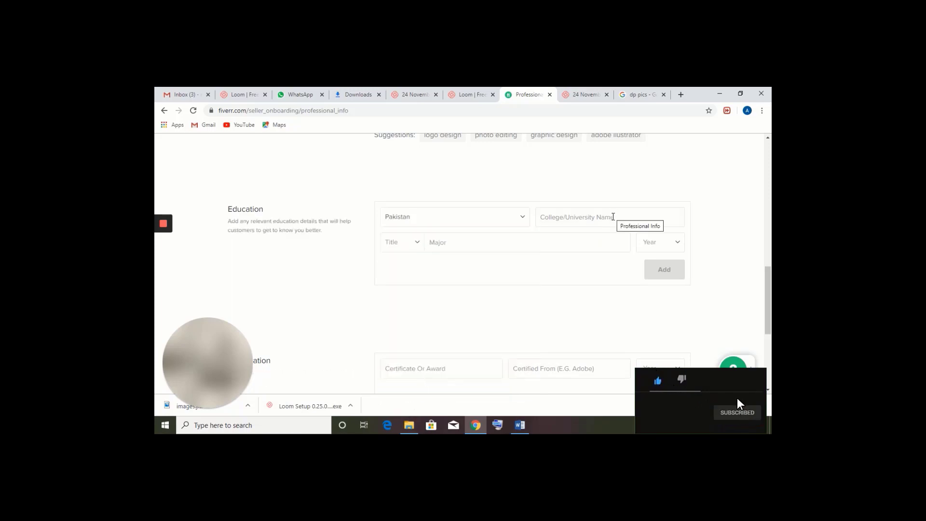
left_click(613, 216)
type("UET")
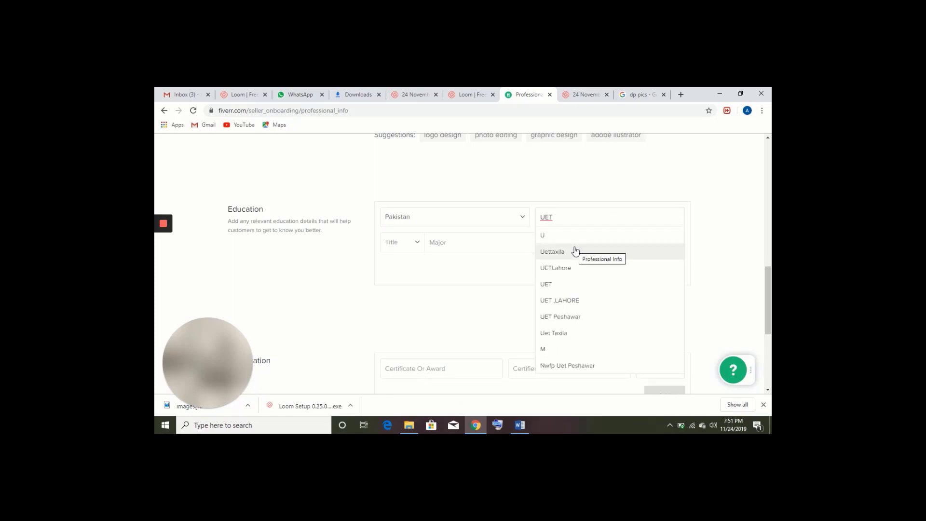
left_click(562, 331)
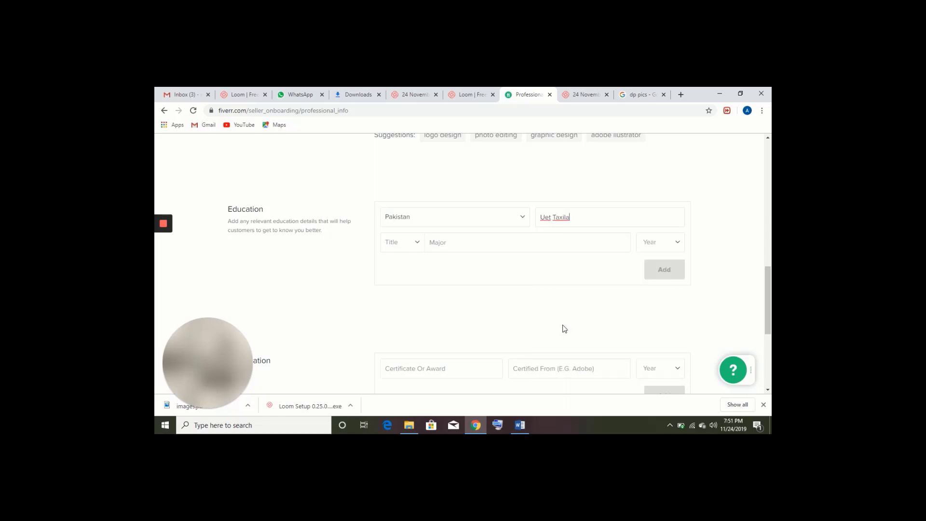
Add an M.Sc. in Computerscience Engineering, graduation year 2020, to Education.
left_click(419, 244)
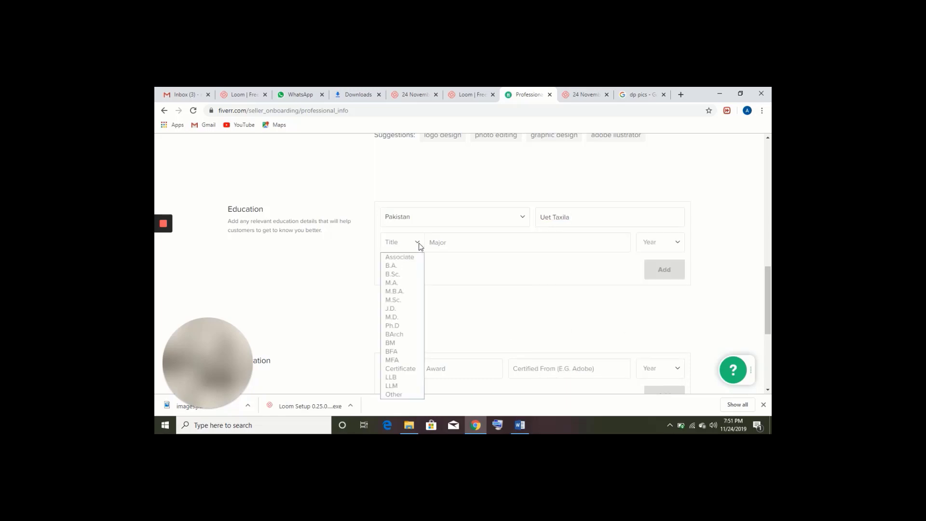
key("c")
left_click(402, 300)
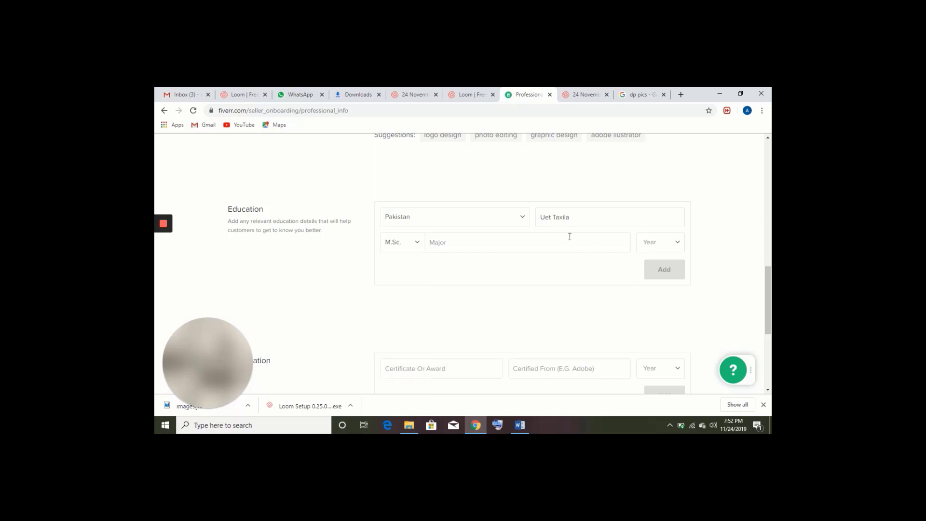
type("Computer")
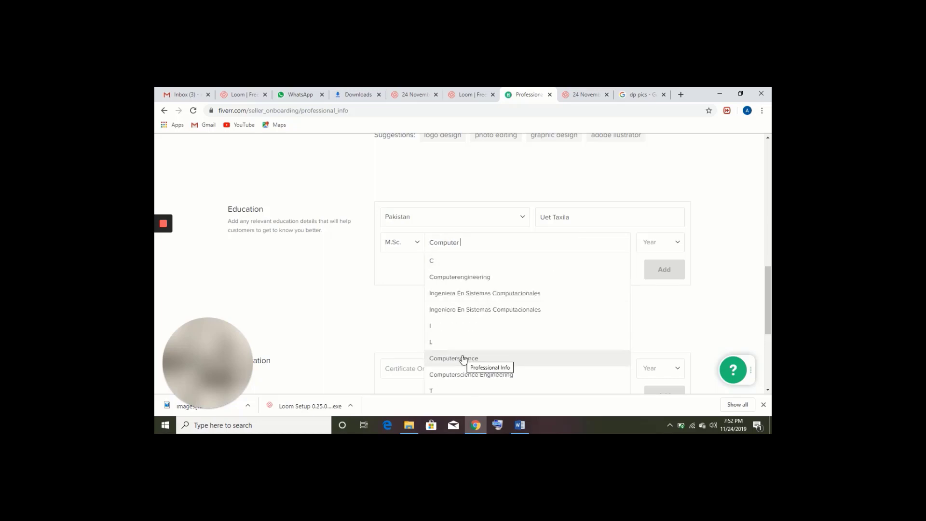
left_click(460, 377)
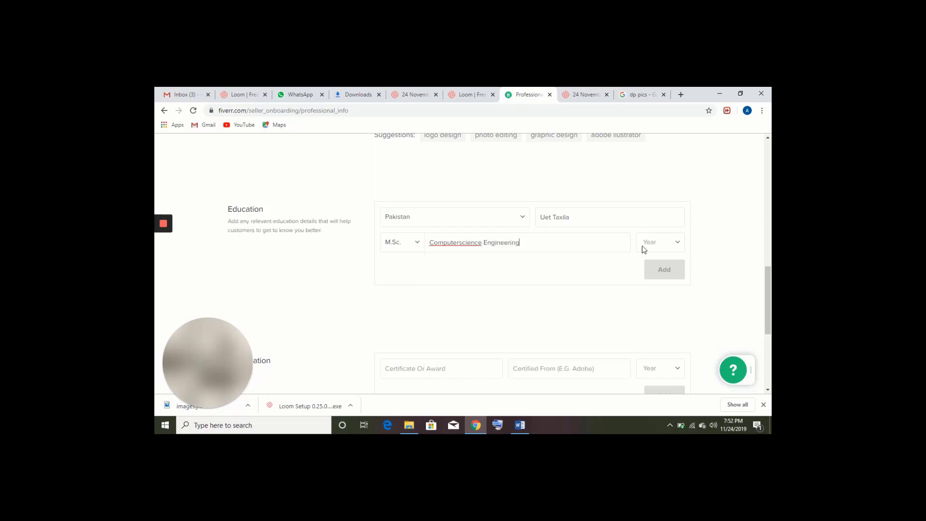
left_click(677, 245)
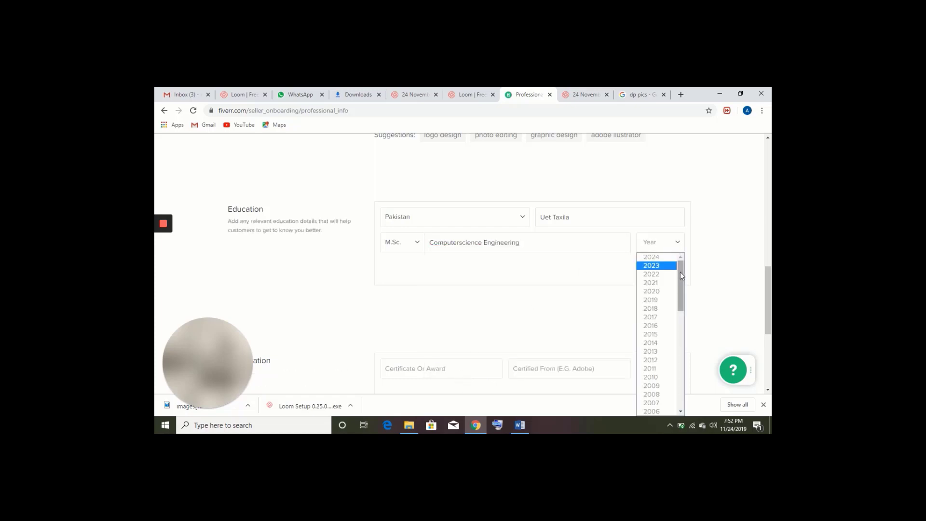
mouse_move(682, 275)
left_mouse_down()
mouse_move(680, 328)
mouse_move(675, 289)
left_mouse_up()
left_click(659, 273)
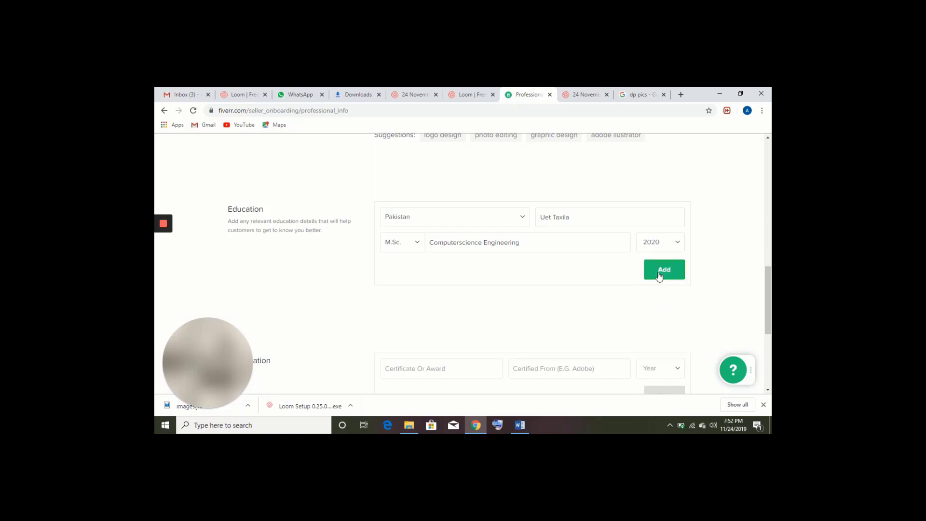
left_click(664, 279)
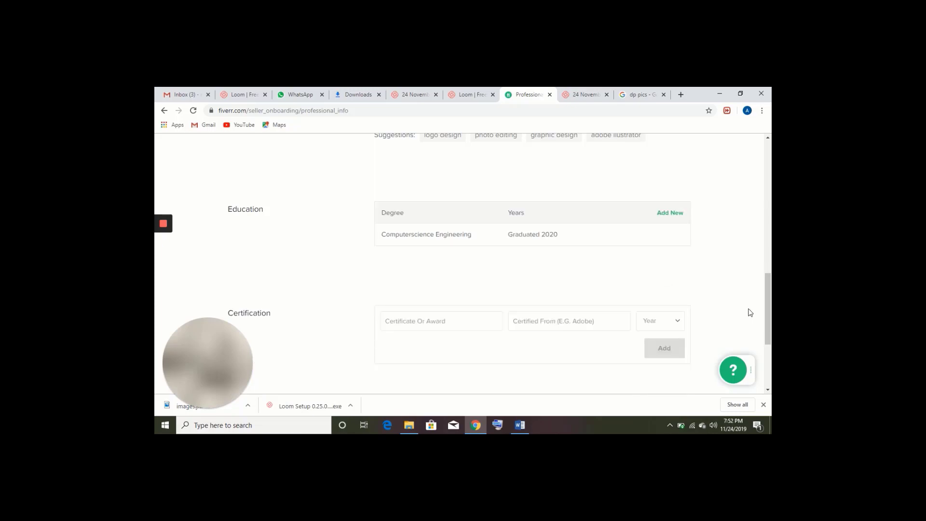
Leave the certificate and personal website empty and continue to Linked Accounts.
left_click(472, 325)
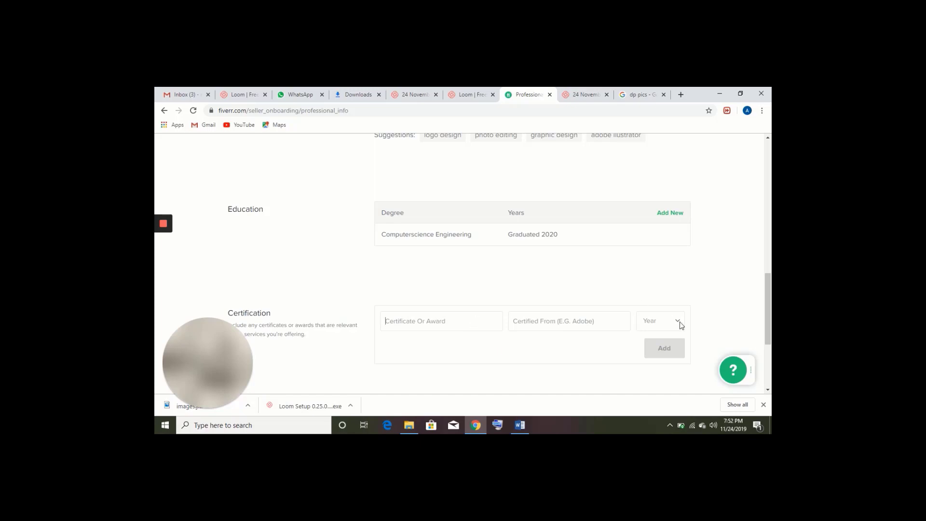
scroll(659, 378, "down", 1)
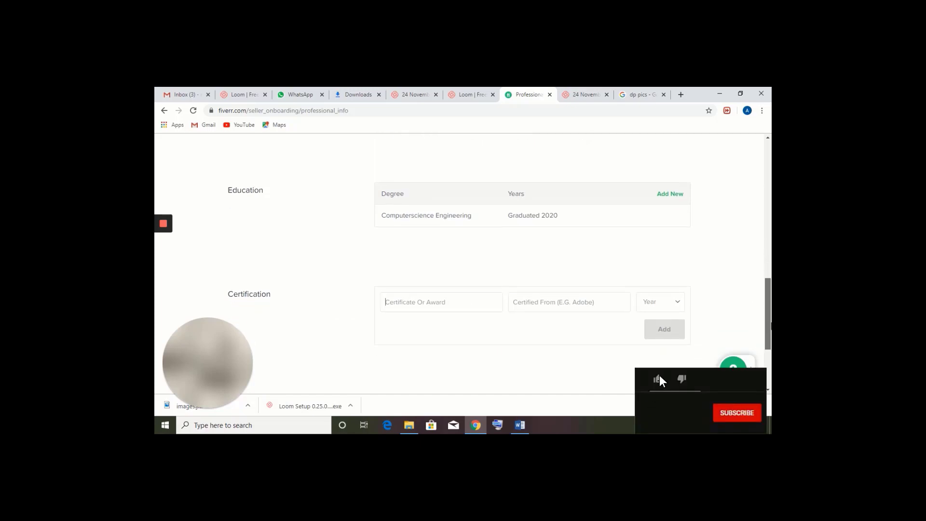
scroll(659, 375, "down", 3)
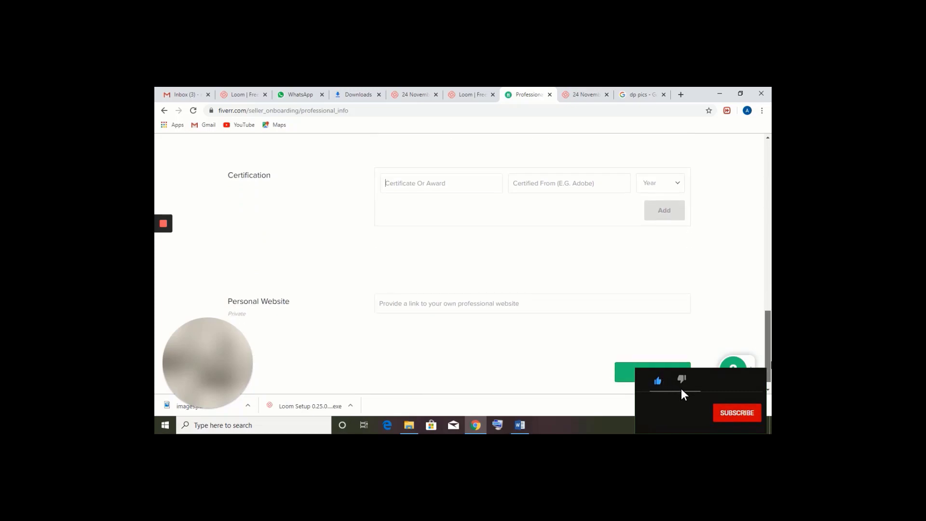
left_click(658, 364)
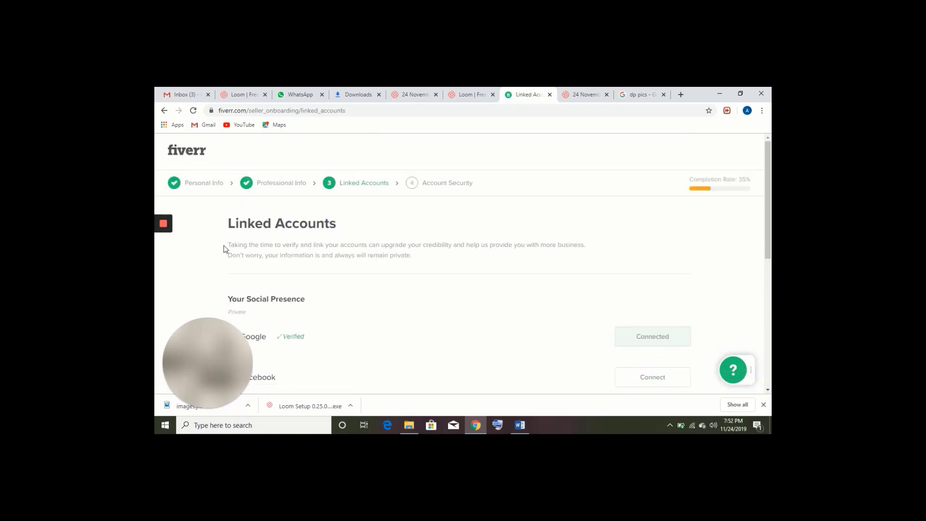
Continue past Linked Accounts, keeping only Google connected, to Account Security.
left_click(163, 245)
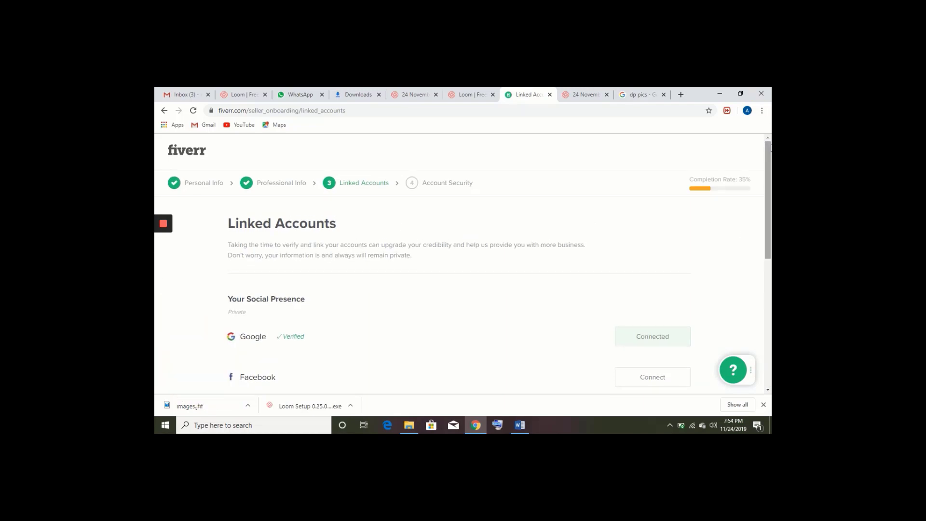
left_click_drag(771, 157, 770, 188)
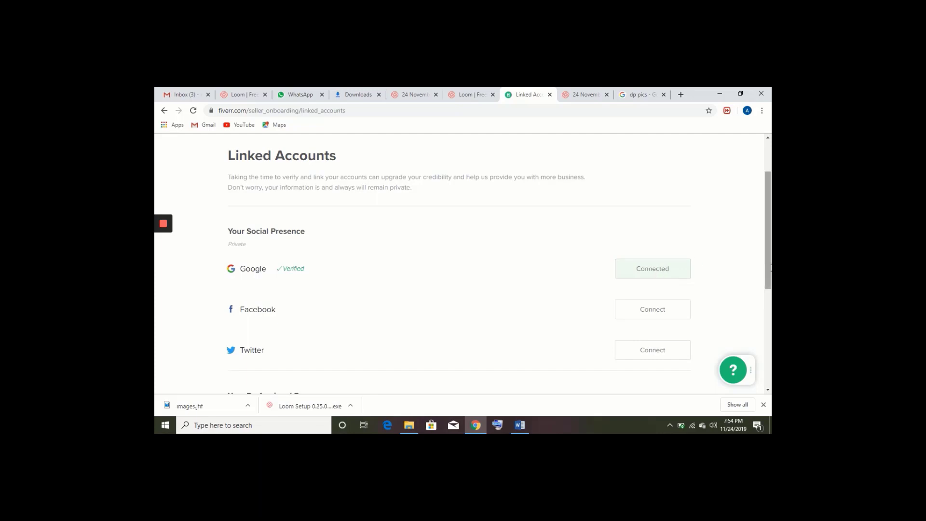
left_click_drag(770, 269, 771, 366)
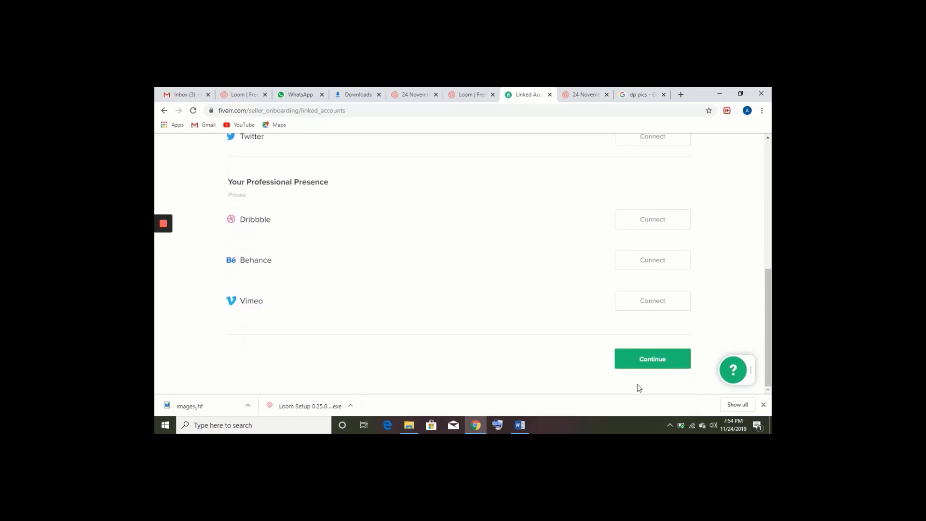
left_click(653, 362)
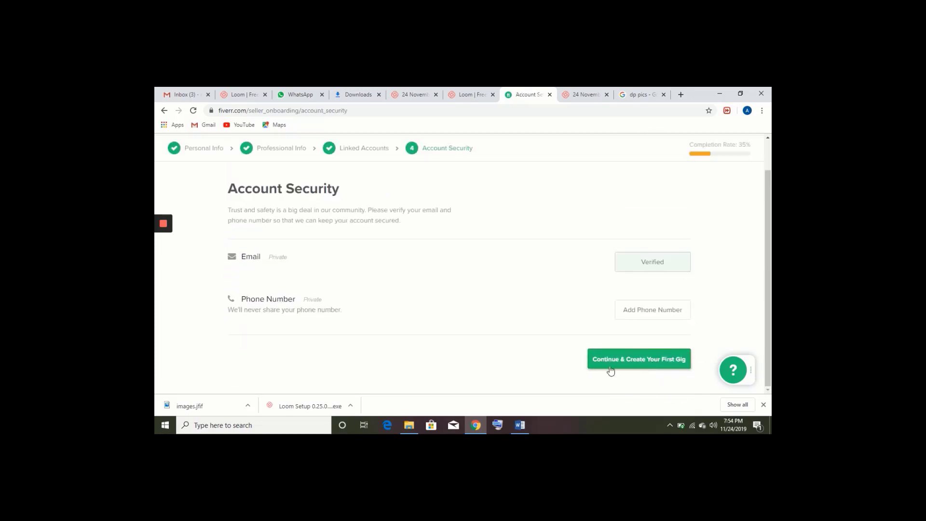
Add the seller's phone number and verify it with the texted SMS code.
mouse_move(171, 244)
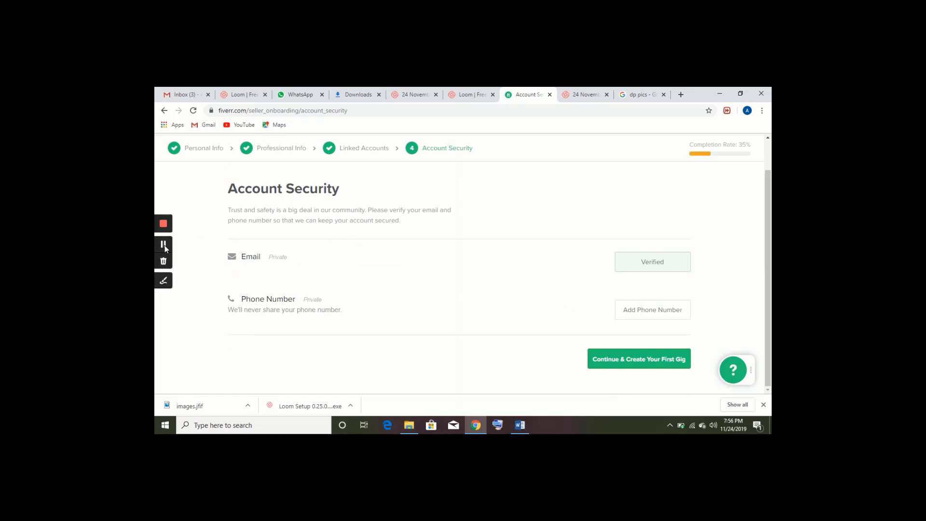
left_click(164, 244)
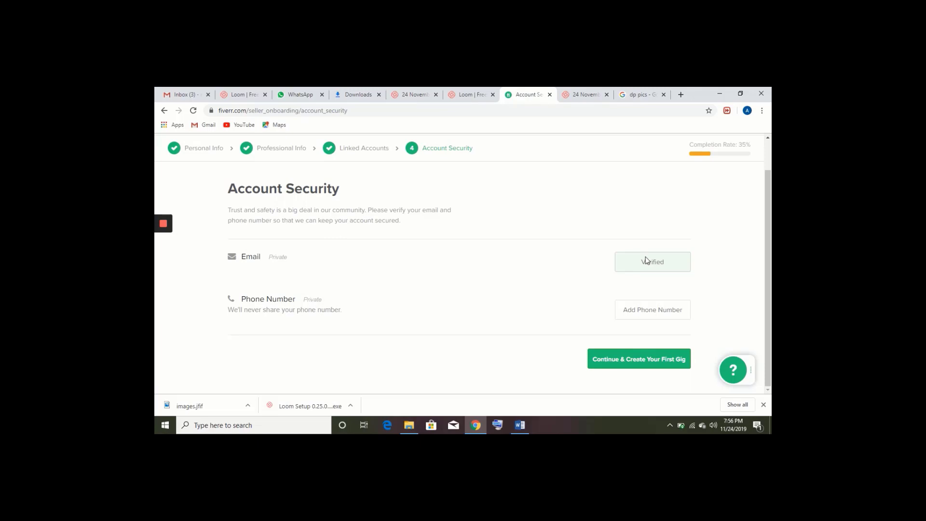
left_click(639, 312)
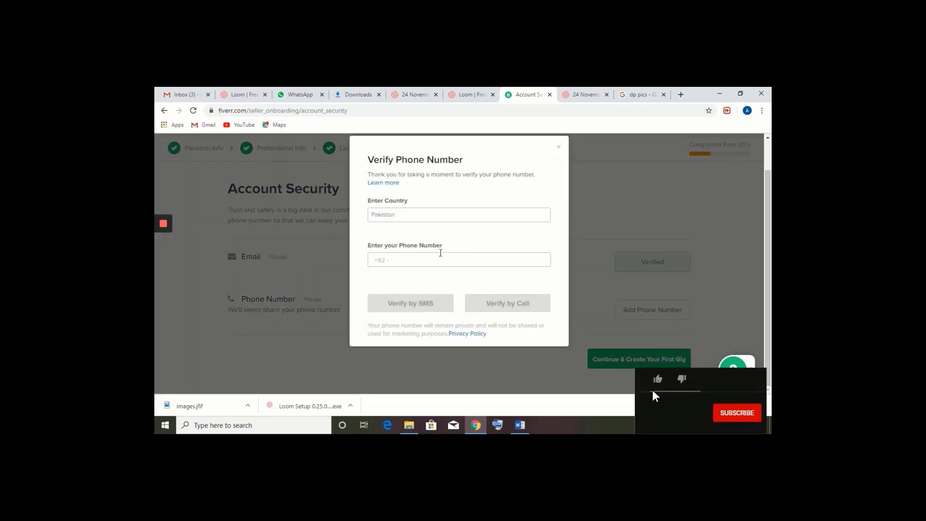
left_click(429, 261)
mouse_move(164, 244)
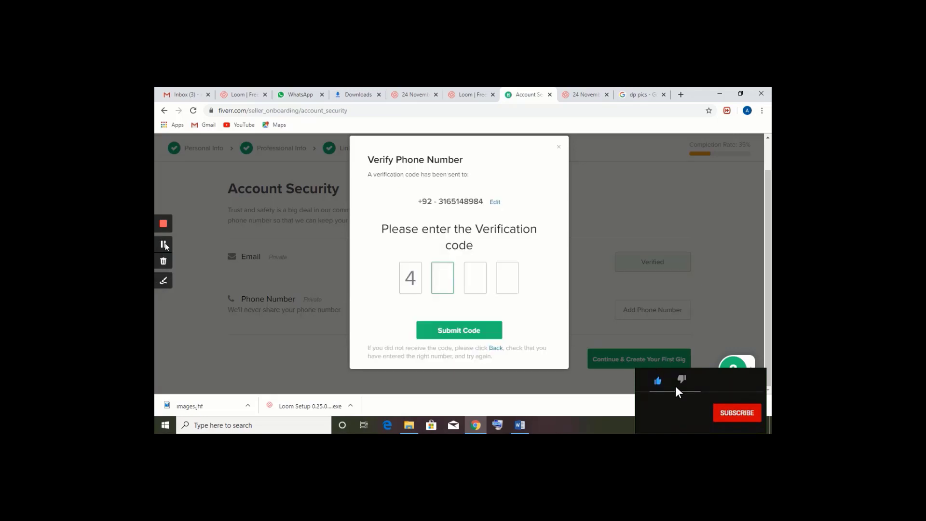
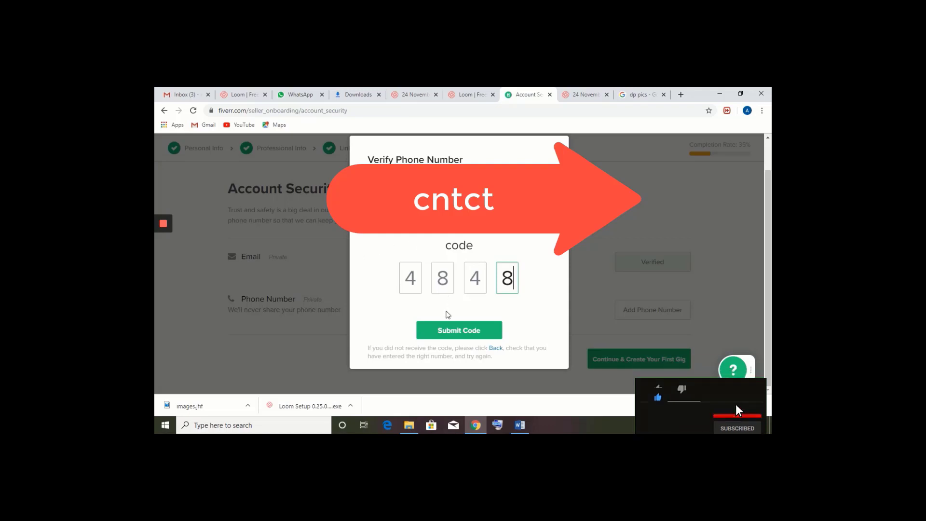
left_click(455, 332)
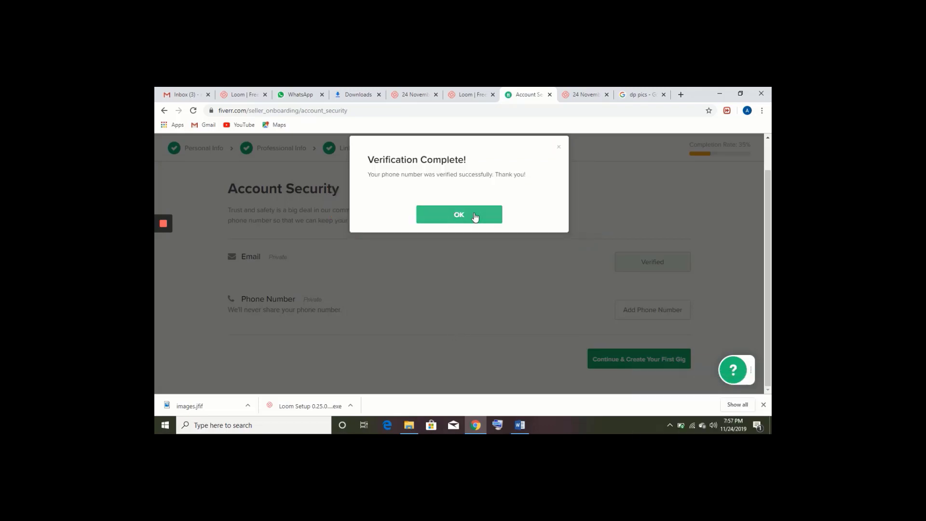
Save the security question 'What was your childhood nickname?' with an answer, and dismiss the confirmations.
left_click(475, 217)
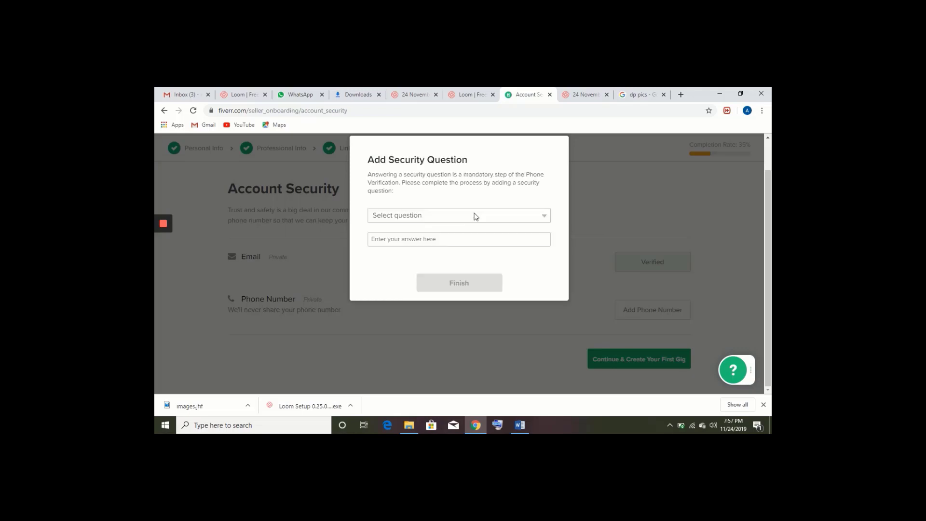
left_click(551, 218)
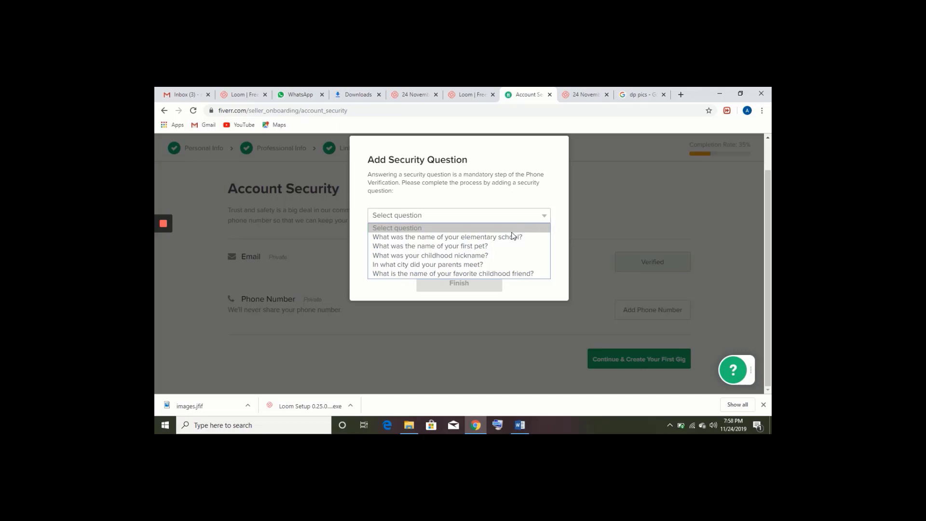
left_click(472, 254)
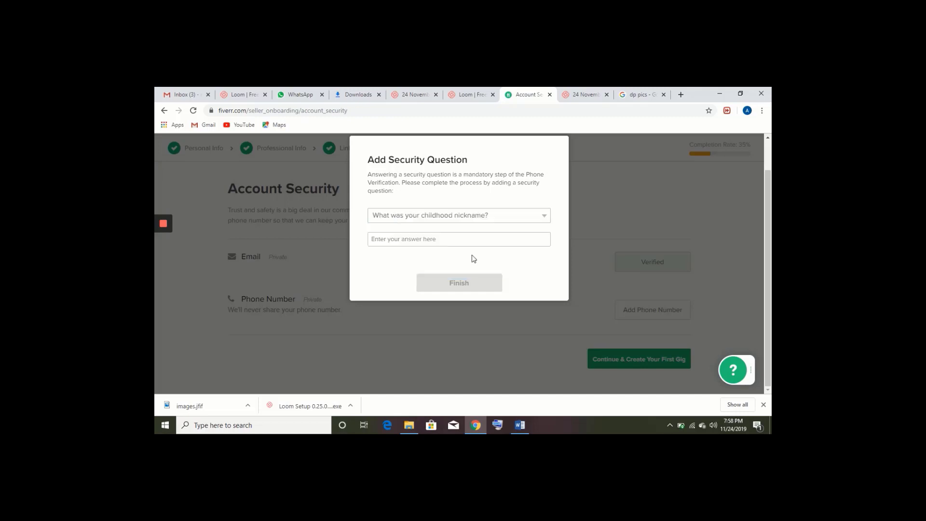
left_click(450, 240)
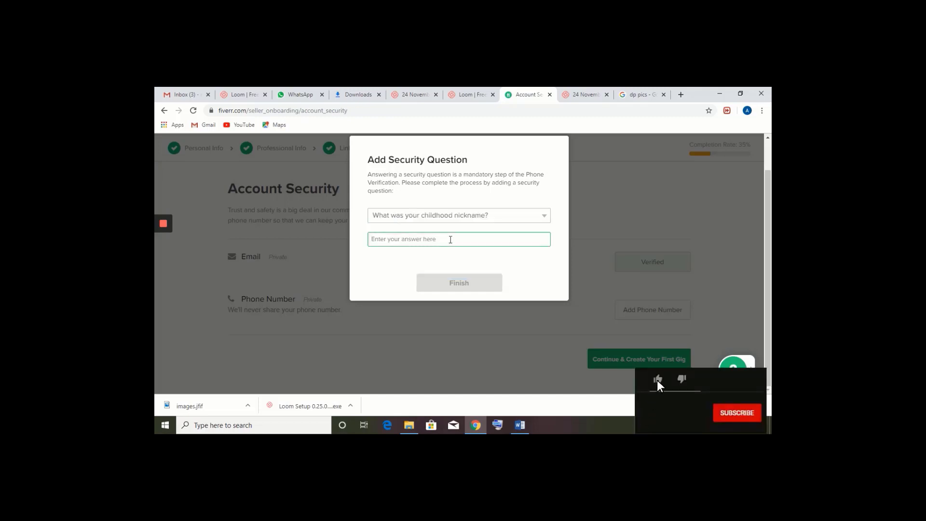
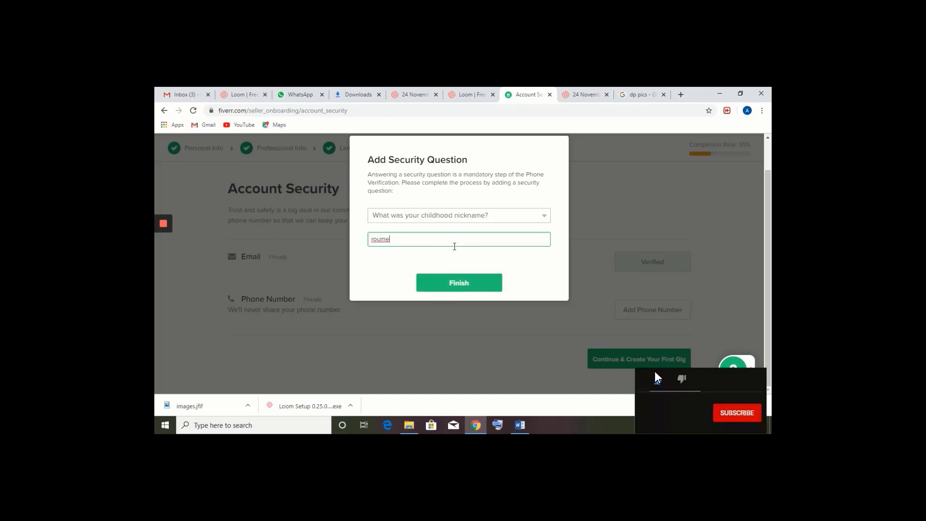
left_click(471, 284)
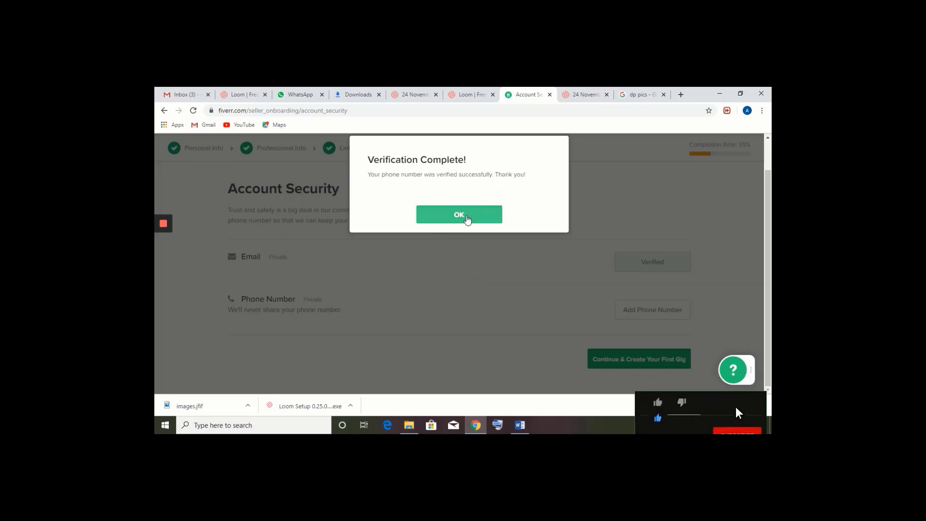
left_click(467, 218)
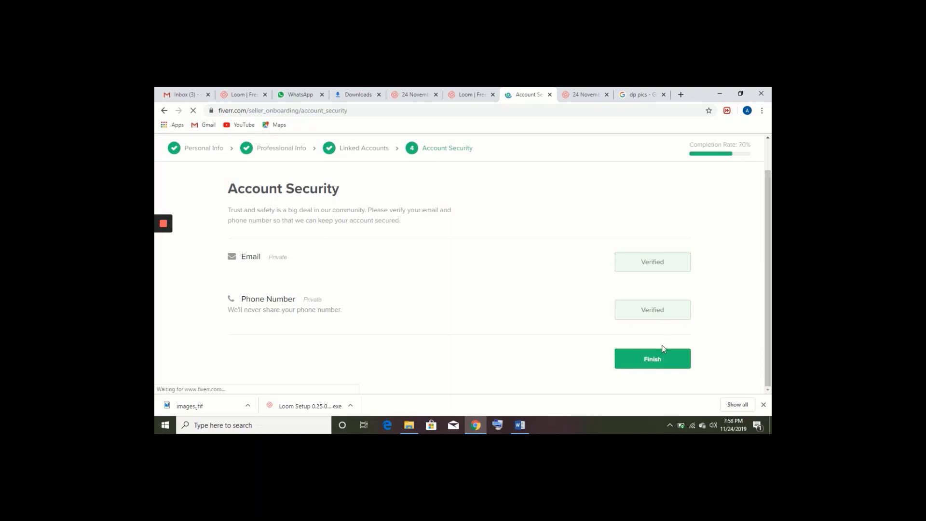
Finish seller onboarding and close the 'All Done!' confirmation.
left_click(646, 360)
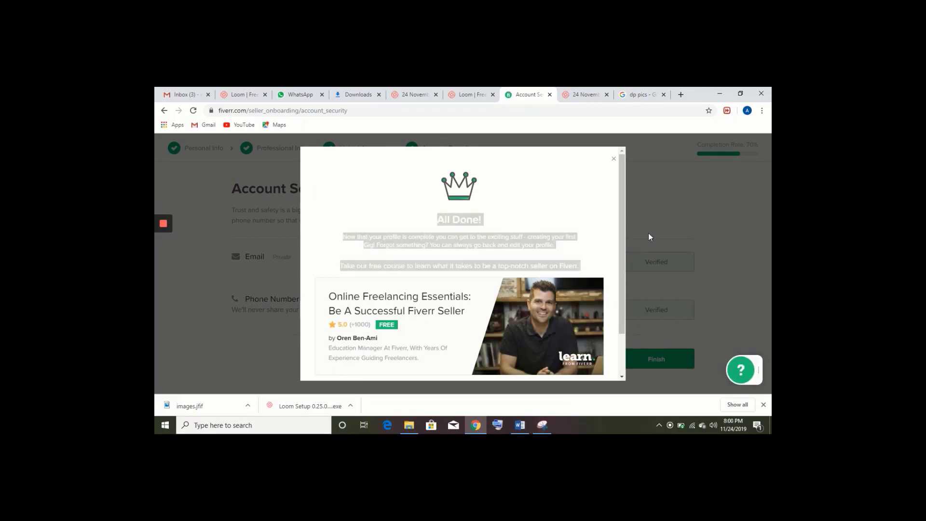
left_click(648, 236)
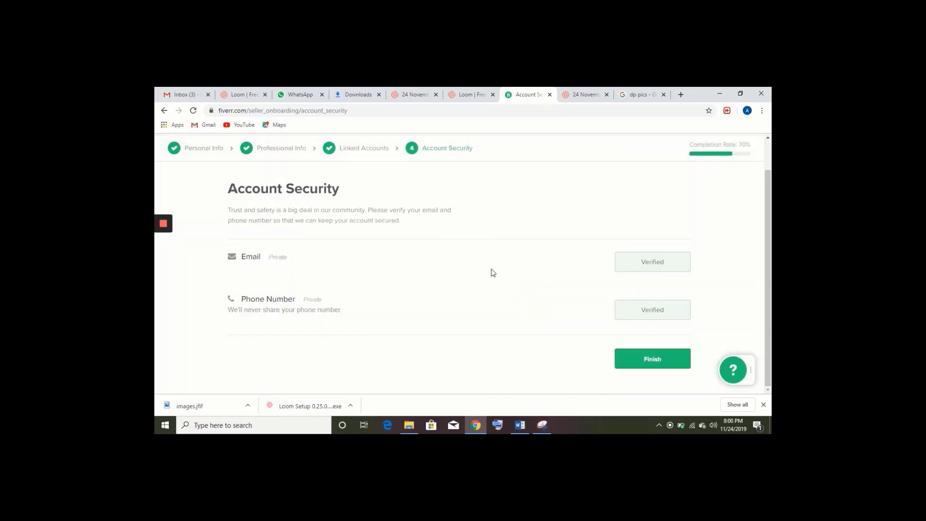
mouse_move(164, 243)
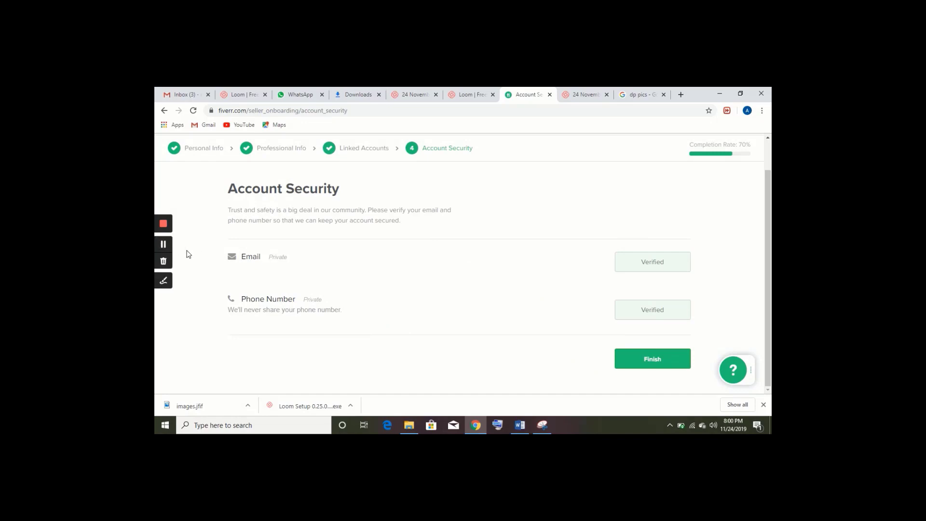